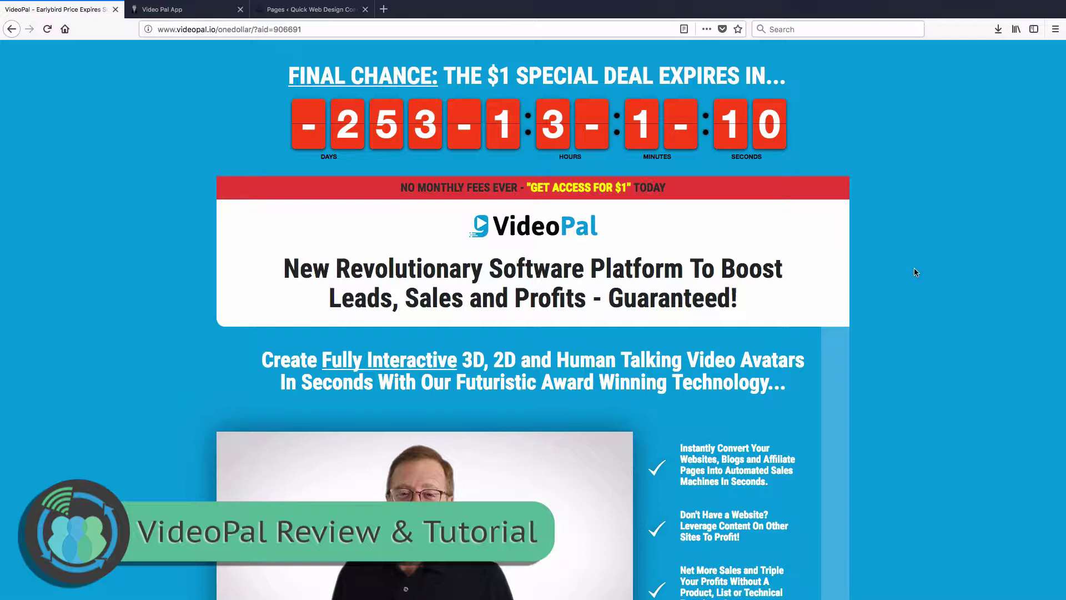
Scroll the sales page from the intro video past the avatar showcase to the product boxes on the desk
{"action": "scroll", "coordinate": [915, 272], "scroll_direction": "down", "scroll_amount": 3}
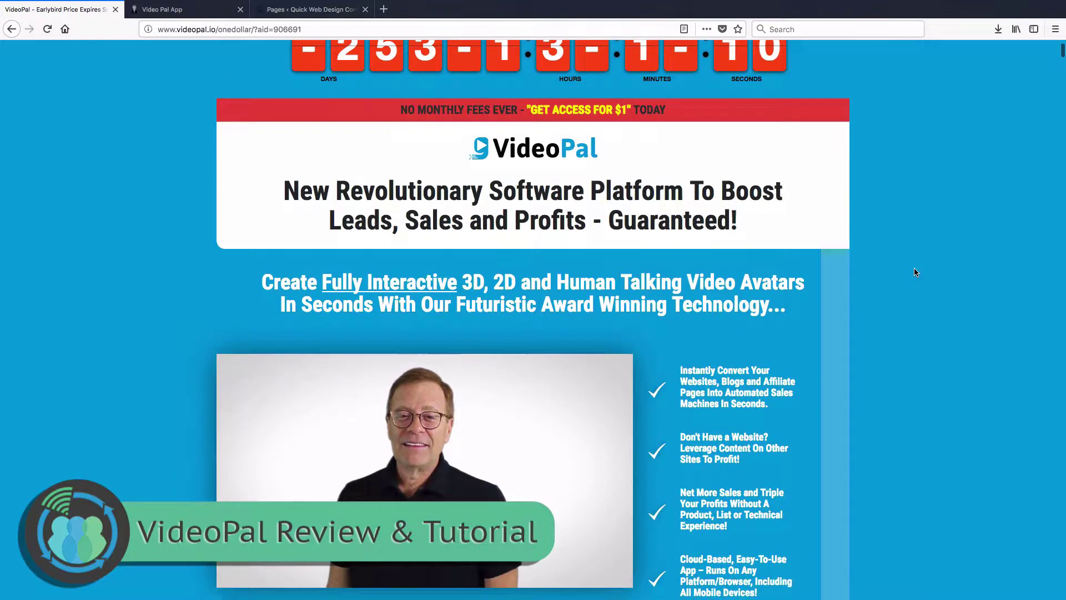
{"action": "scroll", "coordinate": [916, 273], "scroll_direction": "down", "scroll_amount": 2}
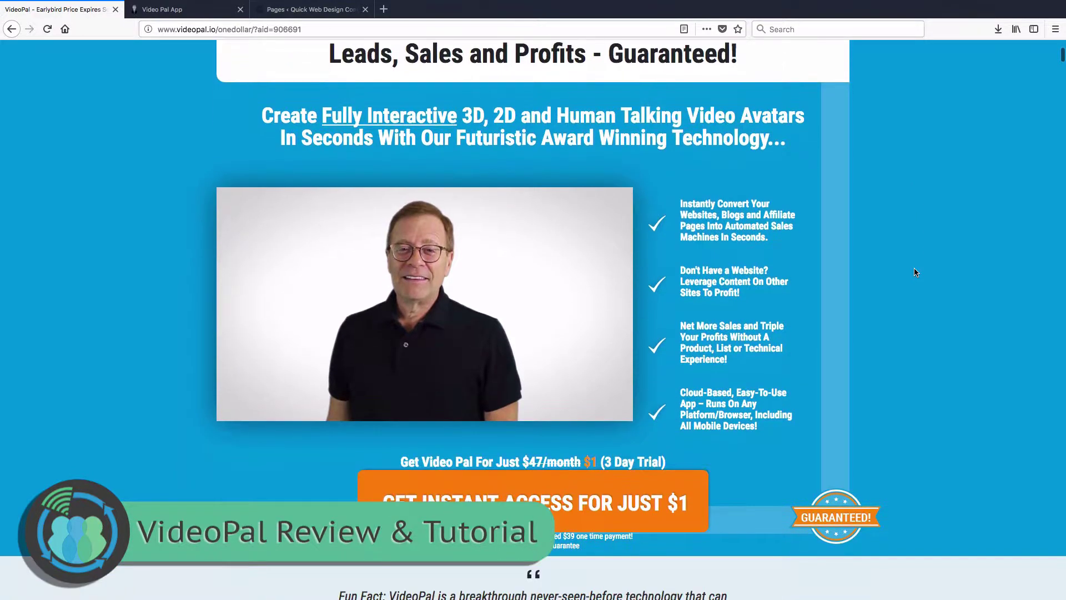
{"action": "scroll", "coordinate": [915, 272], "scroll_direction": "down", "scroll_amount": 1}
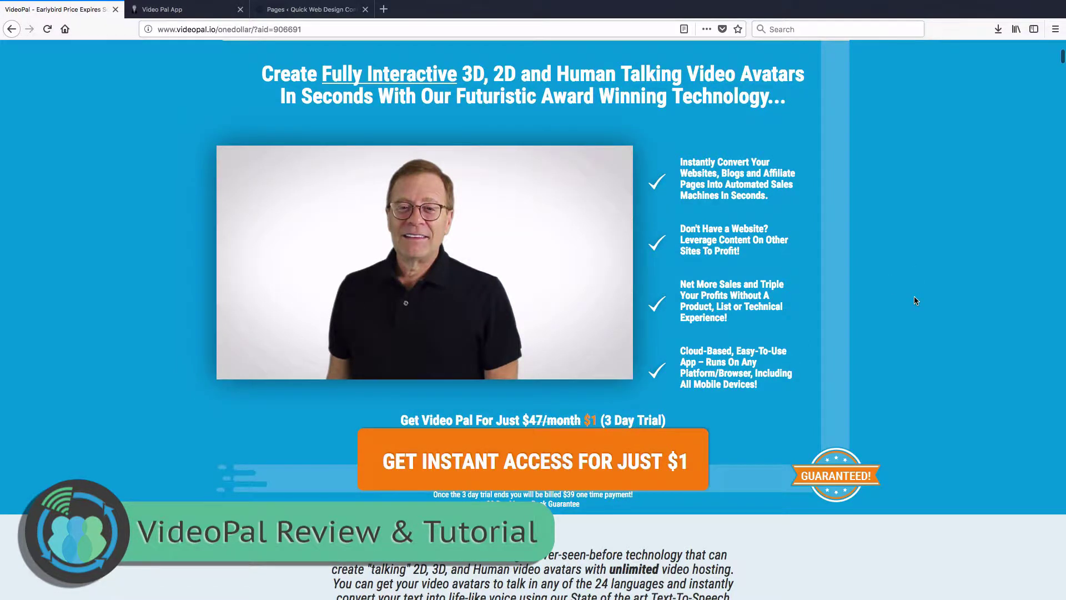
{"action": "scroll", "coordinate": [915, 300], "scroll_direction": "down", "scroll_amount": 1}
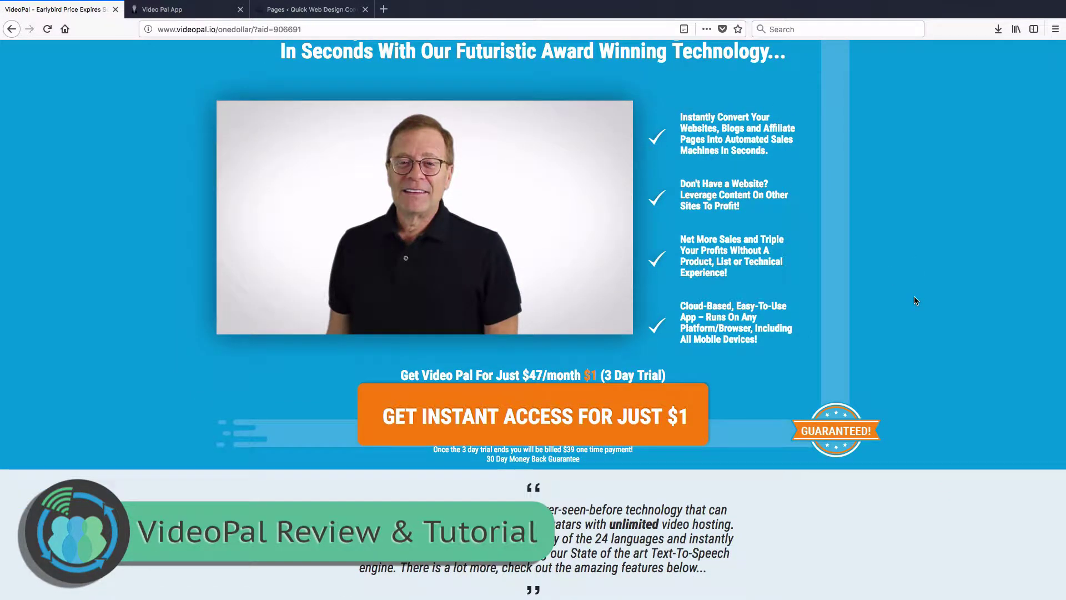
{"action": "scroll", "coordinate": [915, 300], "scroll_direction": "up", "scroll_amount": 1}
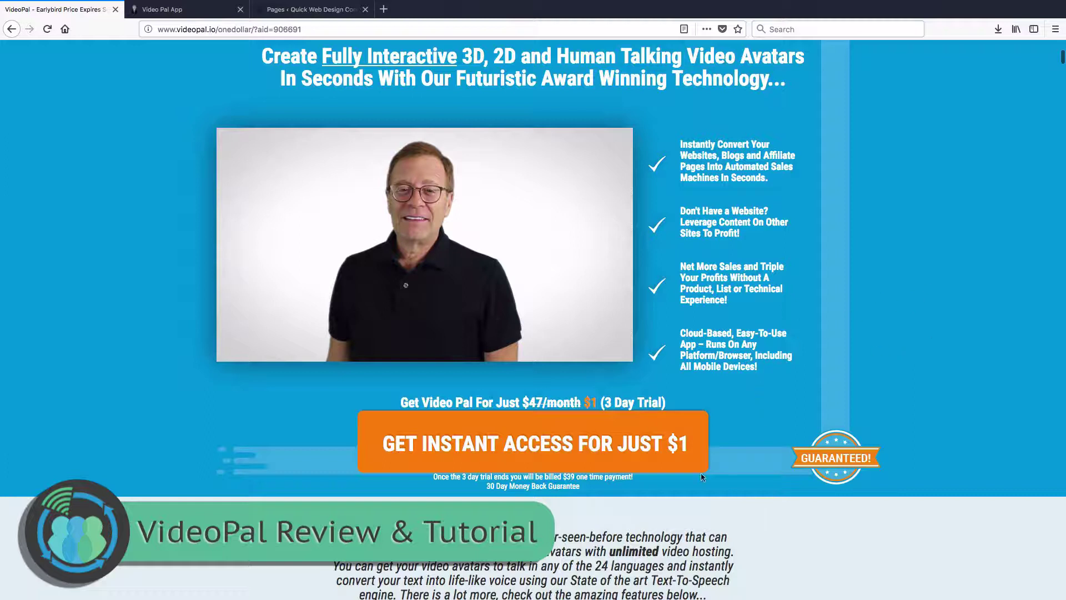
{"action": "scroll", "coordinate": [778, 517], "scroll_direction": "down", "scroll_amount": 2}
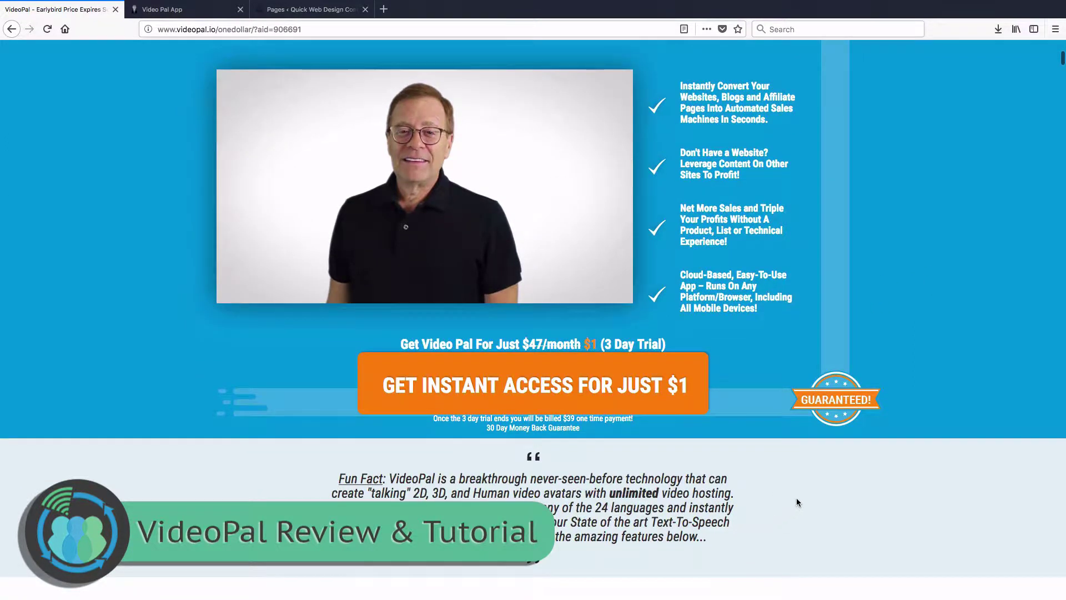
{"action": "scroll", "coordinate": [797, 497], "scroll_direction": "up", "scroll_amount": 8}
{"action": "scroll", "coordinate": [797, 502], "scroll_direction": "down", "scroll_amount": 2}
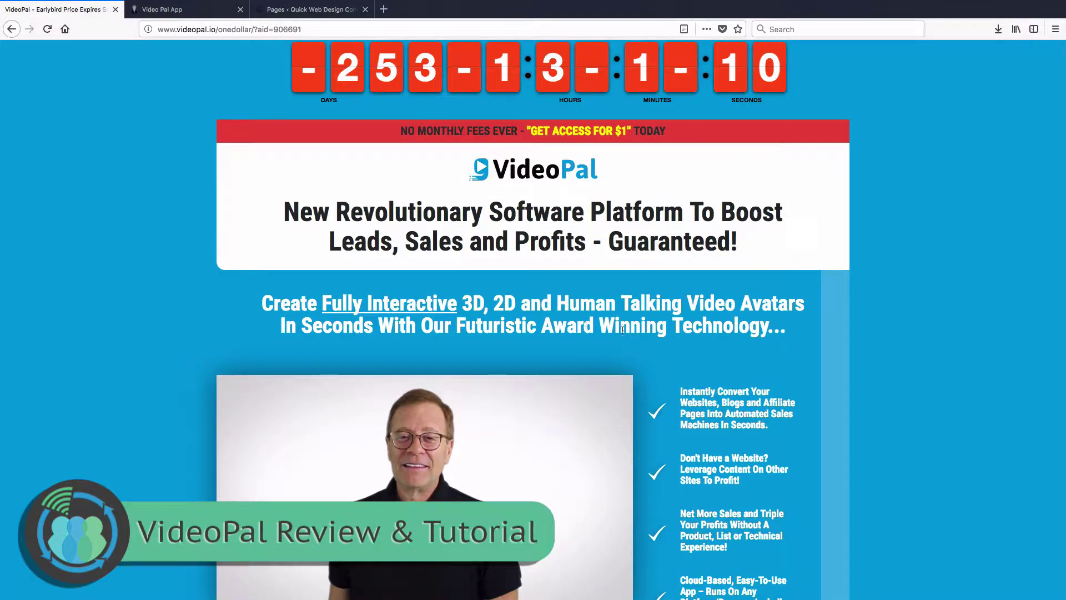
{"action": "scroll", "coordinate": [814, 411], "scroll_direction": "down", "scroll_amount": 3}
{"action": "scroll", "coordinate": [815, 412], "scroll_direction": "down", "scroll_amount": 10}
{"action": "scroll", "coordinate": [816, 409], "scroll_direction": "down", "scroll_amount": 3}
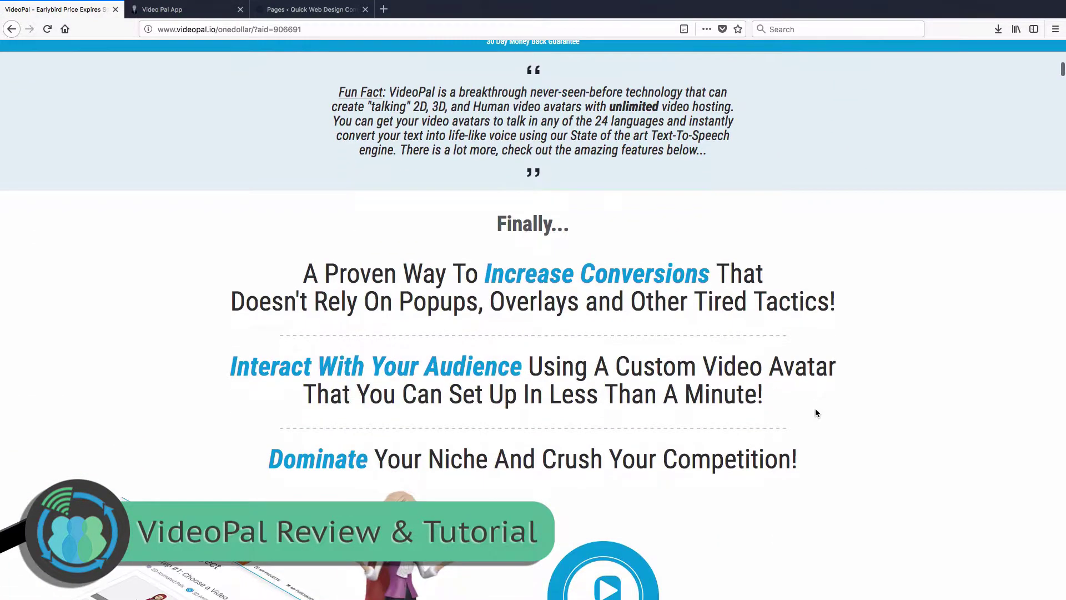
{"action": "scroll", "coordinate": [815, 412], "scroll_direction": "down", "scroll_amount": 3}
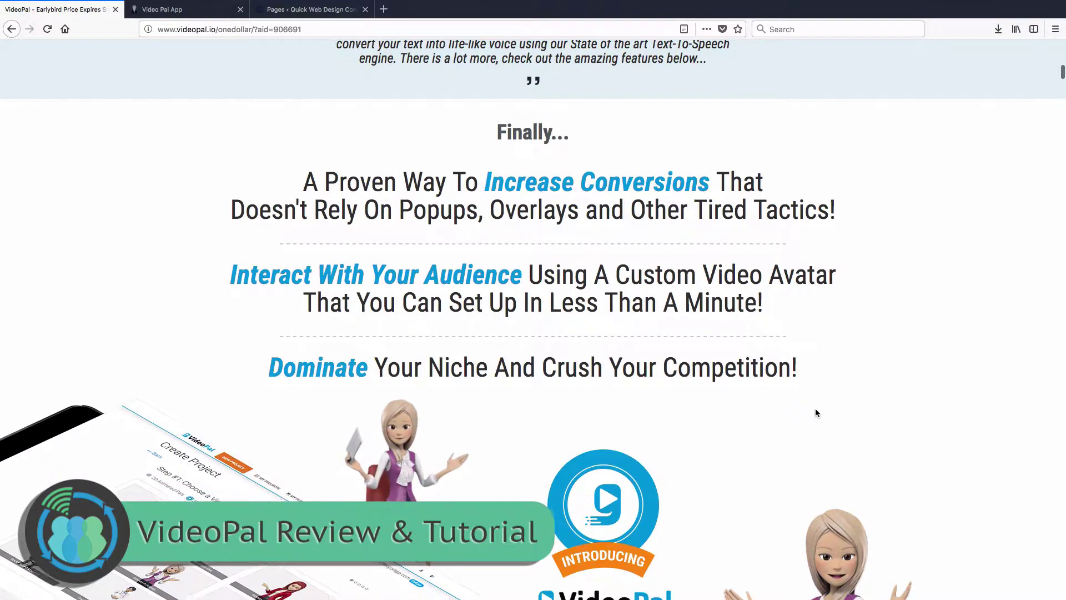
{"action": "scroll", "coordinate": [815, 411], "scroll_direction": "down", "scroll_amount": 3}
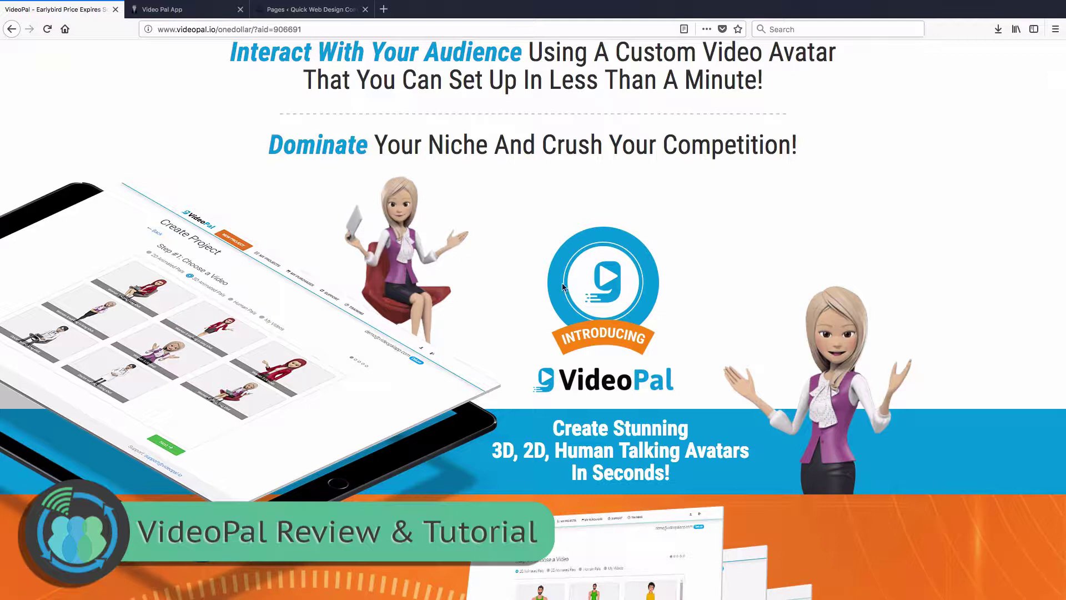
{"action": "scroll", "coordinate": [812, 384], "scroll_direction": "down", "scroll_amount": 3}
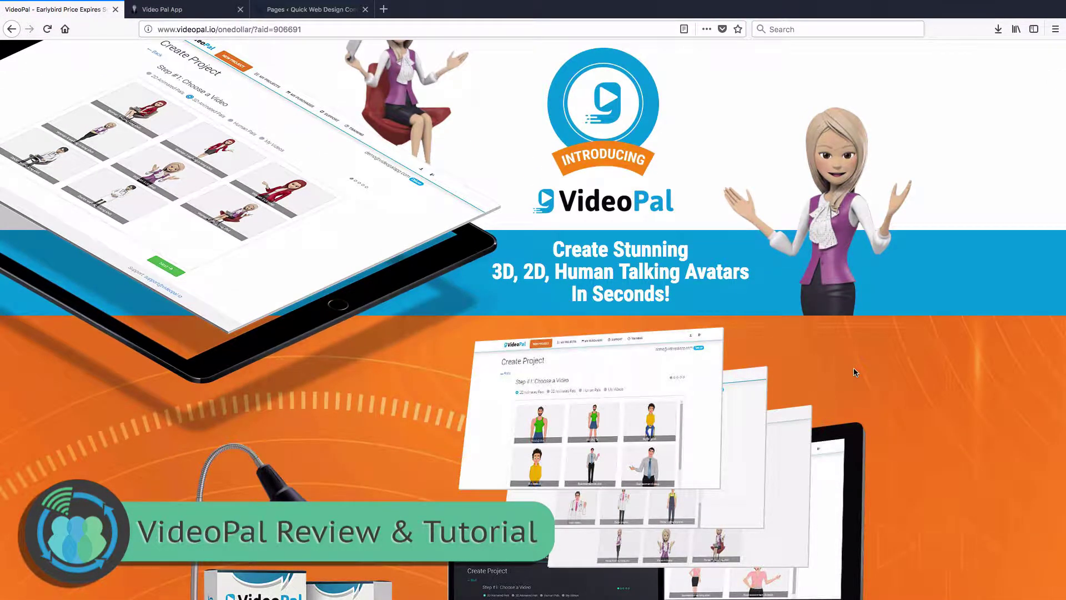
{"action": "scroll", "coordinate": [854, 372], "scroll_direction": "down", "scroll_amount": 1}
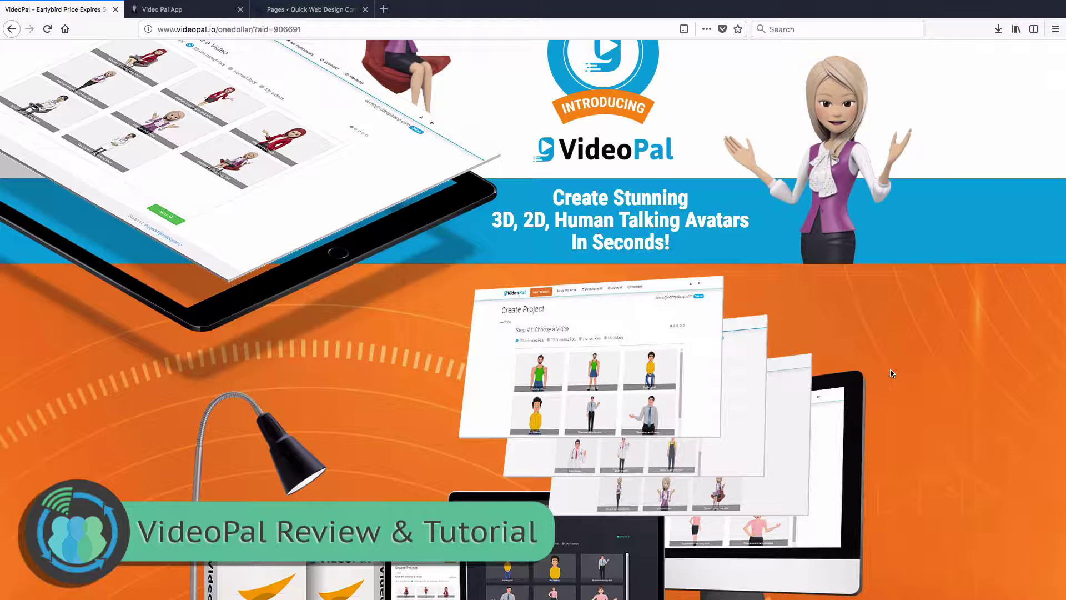
{"action": "scroll", "coordinate": [901, 378], "scroll_direction": "down", "scroll_amount": 2}
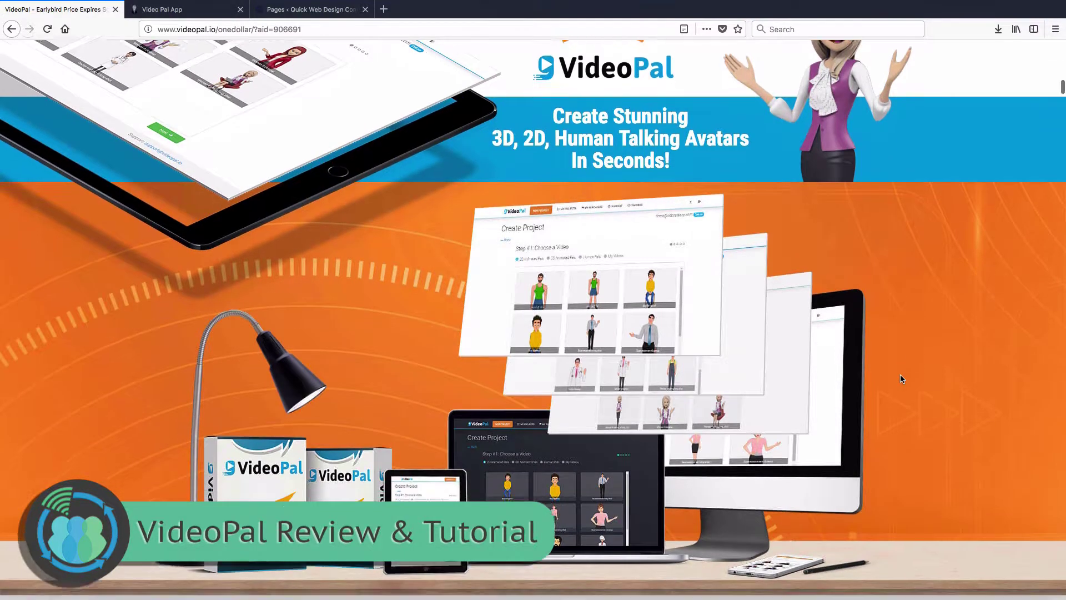
{"action": "scroll", "coordinate": [900, 378], "scroll_direction": "down", "scroll_amount": 4}
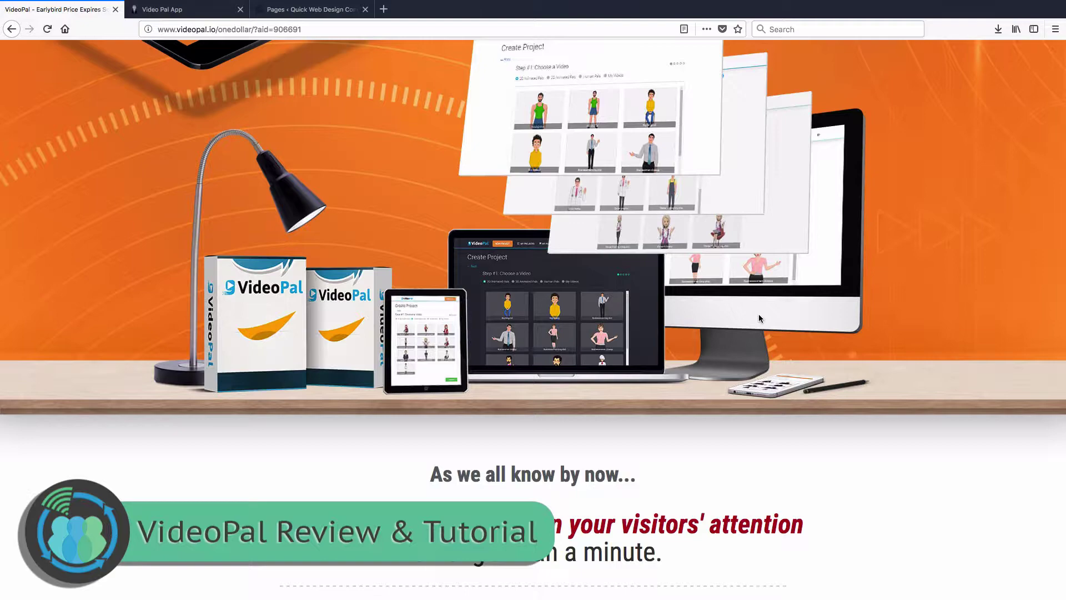
Scroll down through the remainder of the VideoPal sales page to its bottom
{"action": "scroll", "coordinate": [760, 318], "scroll_direction": "down", "scroll_amount": 6}
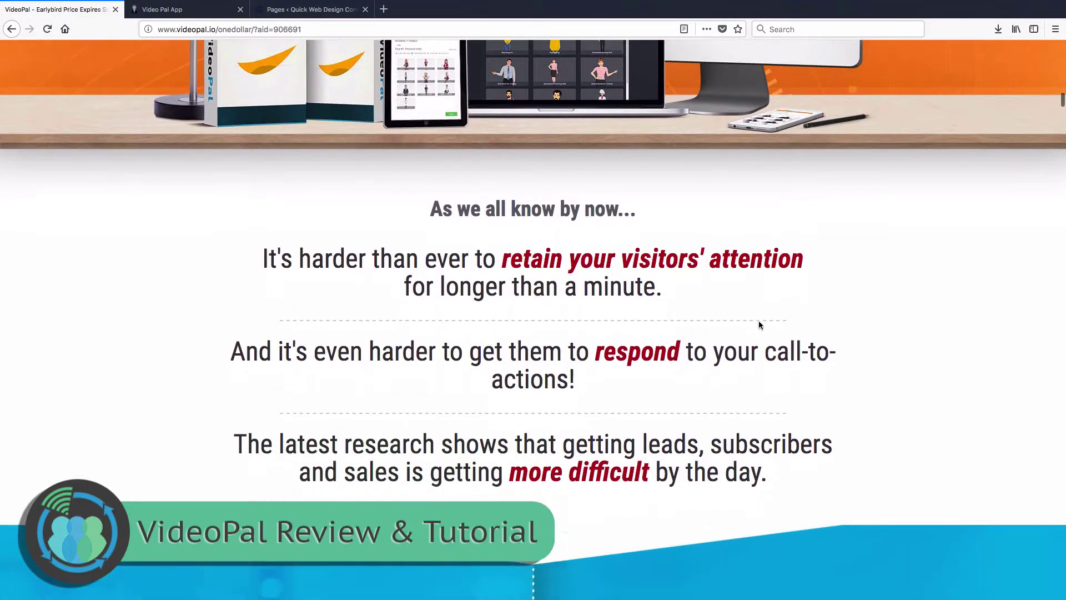
{"action": "scroll", "coordinate": [759, 325], "scroll_direction": "down", "scroll_amount": 10}
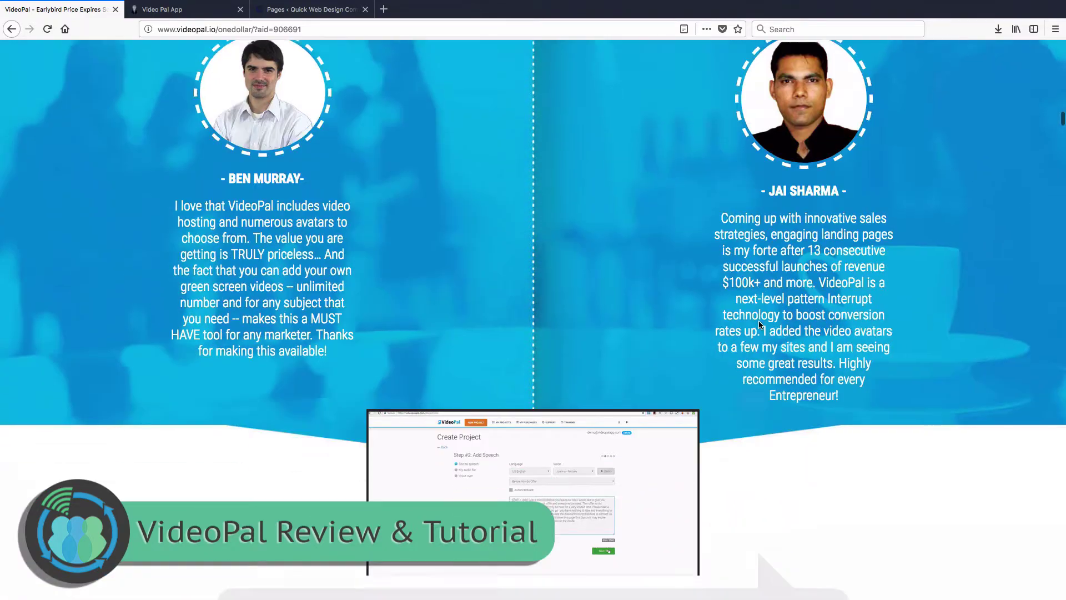
{"action": "scroll", "coordinate": [759, 325], "scroll_direction": "down", "scroll_amount": 4}
{"action": "scroll", "coordinate": [941, 361], "scroll_direction": "down", "scroll_amount": 9}
{"action": "scroll", "coordinate": [941, 360], "scroll_direction": "down", "scroll_amount": 10}
{"action": "scroll", "coordinate": [941, 364], "scroll_direction": "down", "scroll_amount": 18}
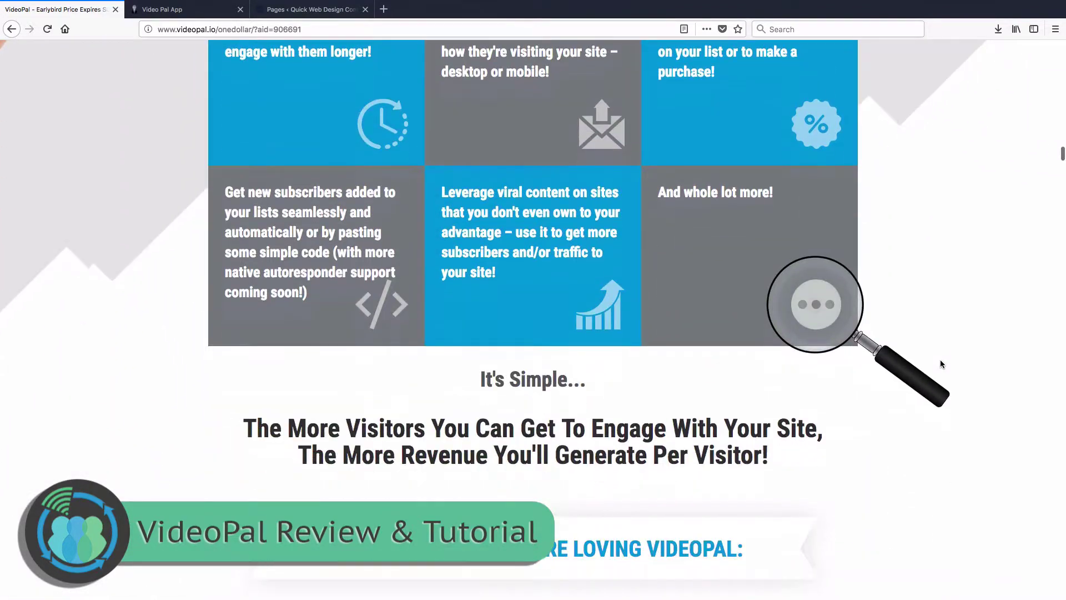
{"action": "scroll", "coordinate": [940, 364], "scroll_direction": "down", "scroll_amount": 20}
{"action": "scroll", "coordinate": [941, 364], "scroll_direction": "down", "scroll_amount": 20}
{"action": "scroll", "coordinate": [941, 363], "scroll_direction": "down", "scroll_amount": 20}
{"action": "scroll", "coordinate": [940, 364], "scroll_direction": "down", "scroll_amount": 20}
{"action": "scroll", "coordinate": [943, 364], "scroll_direction": "down", "scroll_amount": 20}
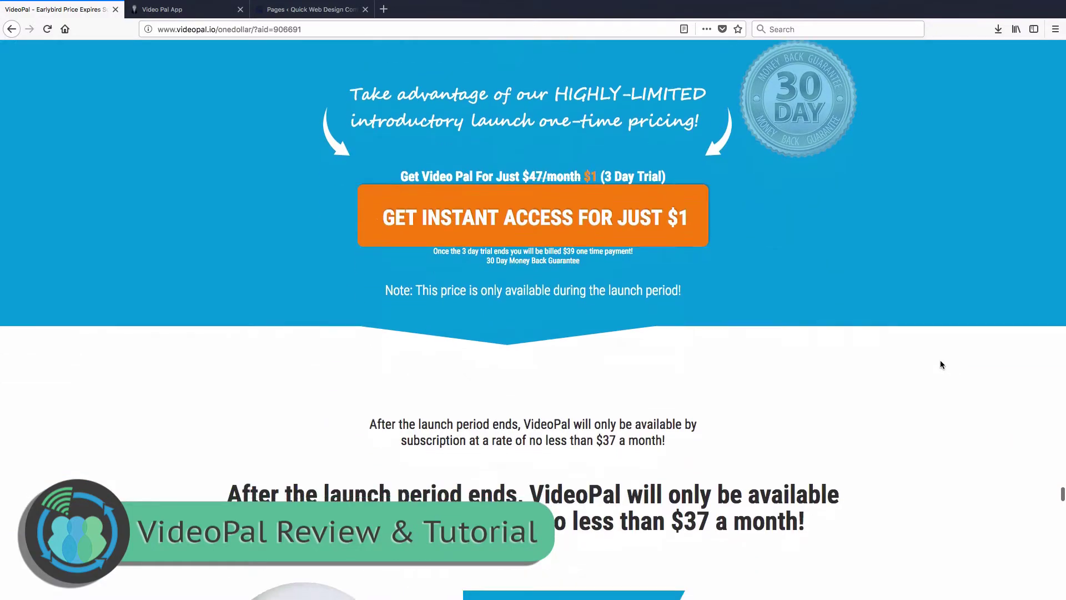
{"action": "scroll", "coordinate": [940, 364], "scroll_direction": "down", "scroll_amount": 15}
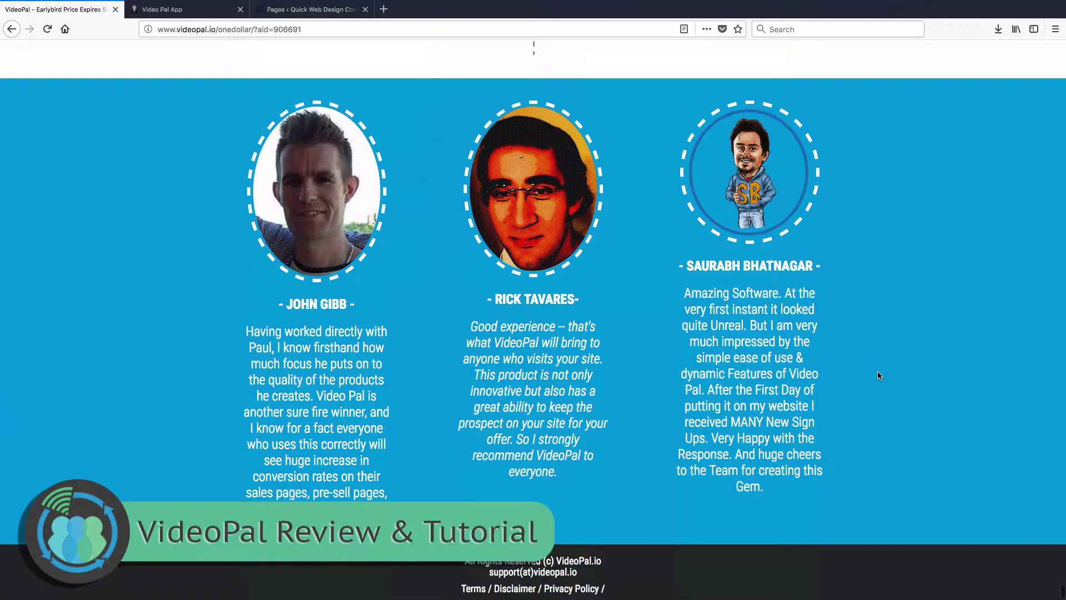
Scroll back up to the $1 special deal countdown near the top of the page
{"action": "scroll", "coordinate": [879, 376], "scroll_direction": "up", "scroll_amount": 2}
{"action": "scroll", "coordinate": [879, 375], "scroll_direction": "up", "scroll_amount": 10}
{"action": "scroll", "coordinate": [879, 376], "scroll_direction": "down", "scroll_amount": 1}
{"action": "scroll", "coordinate": [878, 375], "scroll_direction": "up", "scroll_amount": 3}
{"action": "scroll", "coordinate": [879, 376], "scroll_direction": "up", "scroll_amount": 3}
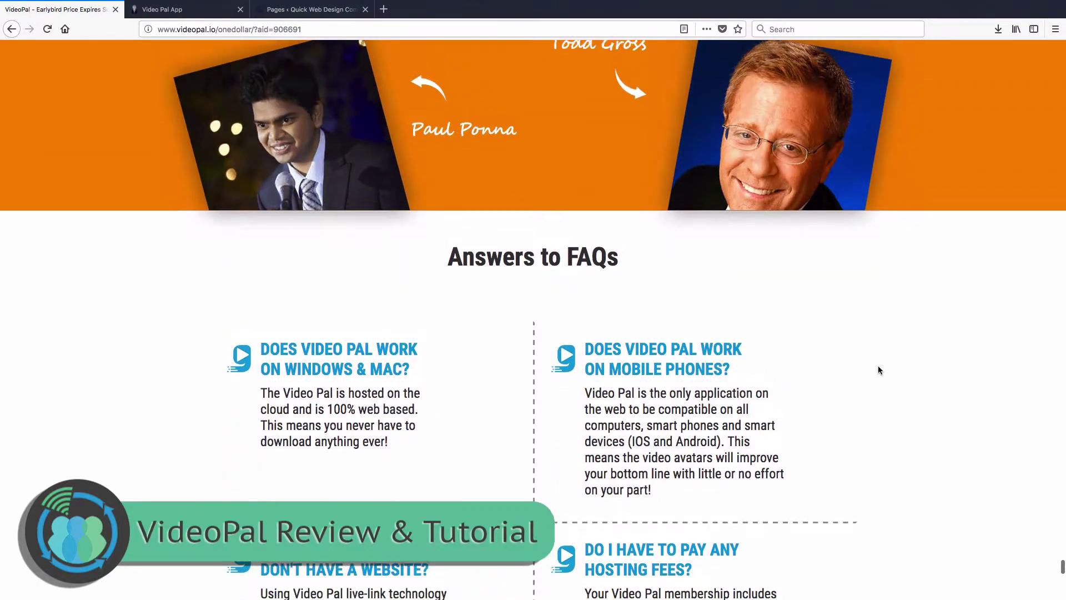
{"action": "scroll", "coordinate": [879, 370], "scroll_direction": "up", "scroll_amount": 20}
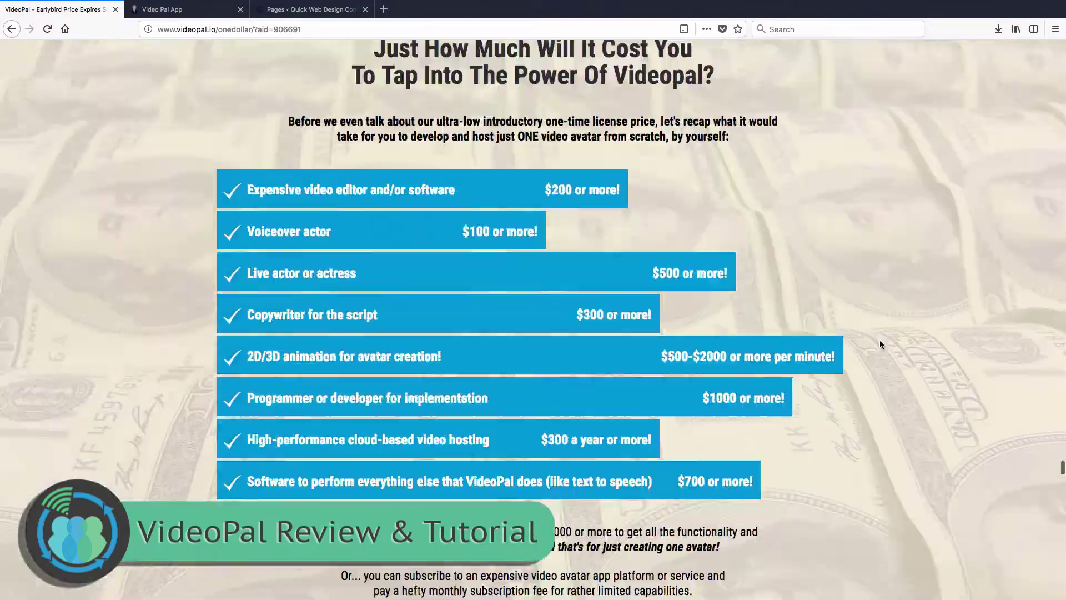
{"action": "scroll", "coordinate": [880, 340], "scroll_direction": "up", "scroll_amount": 20}
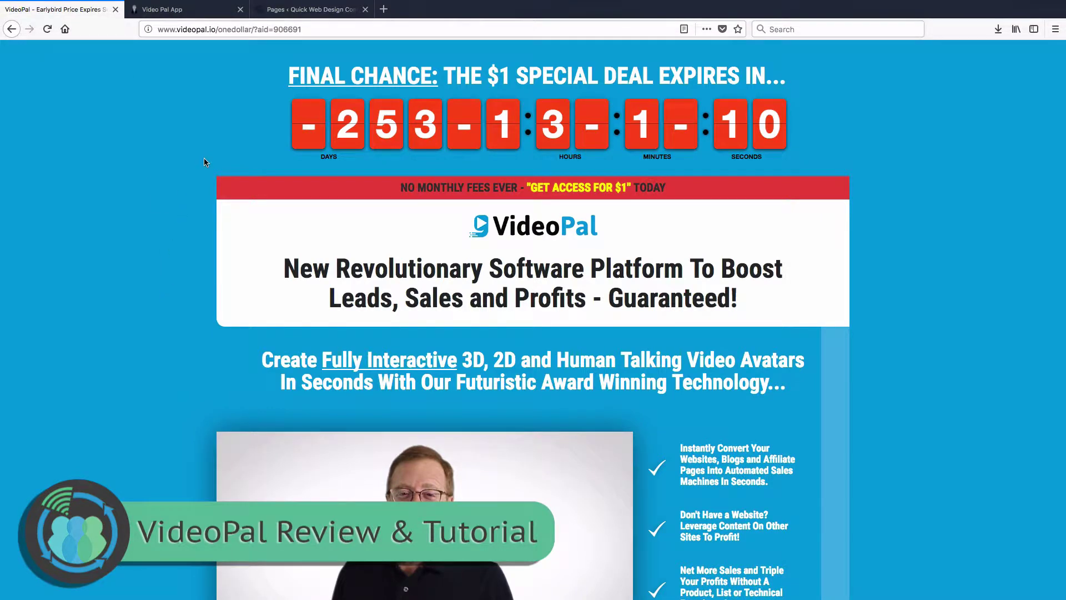
Switch to the VideoPal app dashboard, start a new project and browse the 2D Animated Pals grid
{"action": "left_click", "coordinate": [178, 11]}
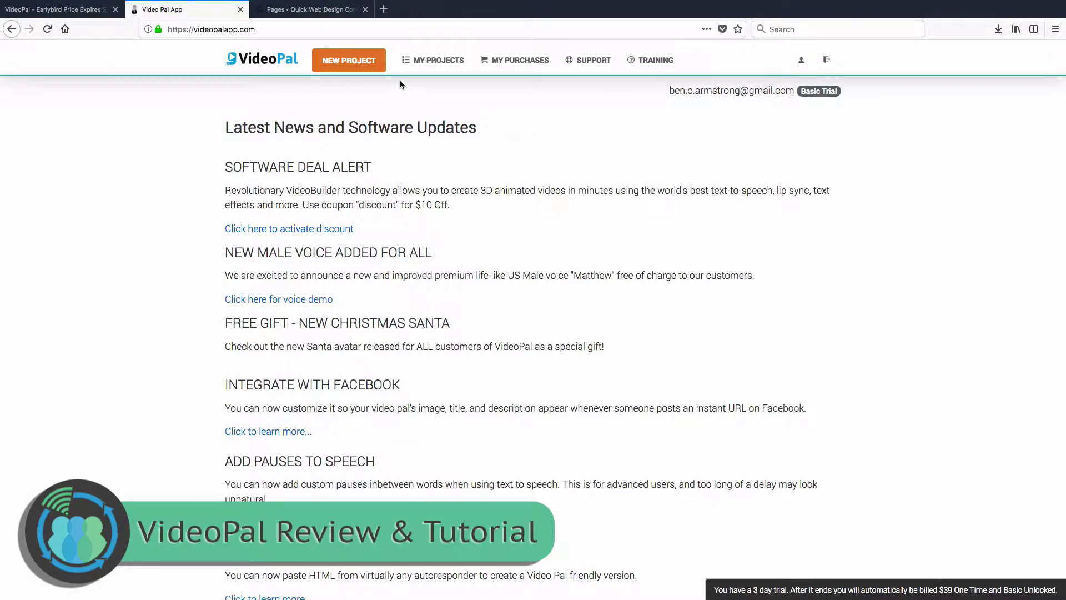
{"action": "left_click", "coordinate": [360, 67]}
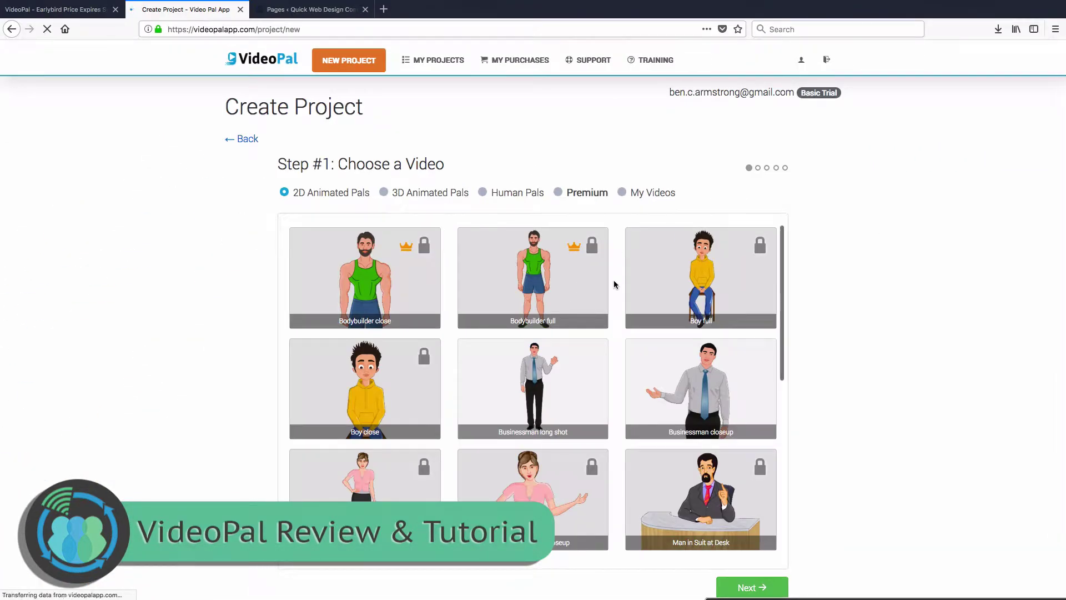
{"action": "mouse_move", "coordinate": [408, 255]}
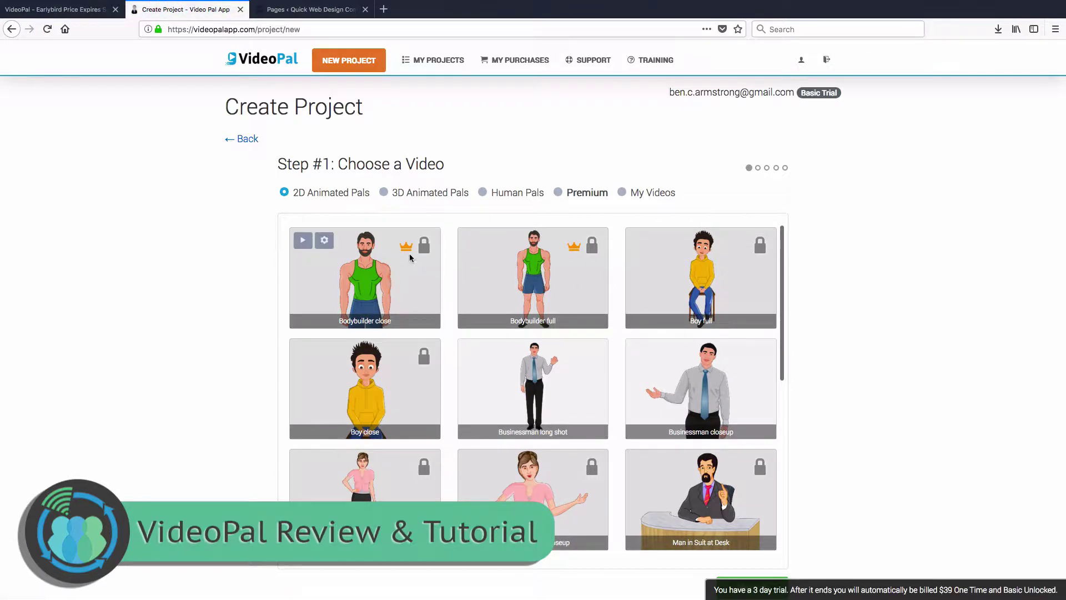
{"action": "mouse_move", "coordinate": [458, 274]}
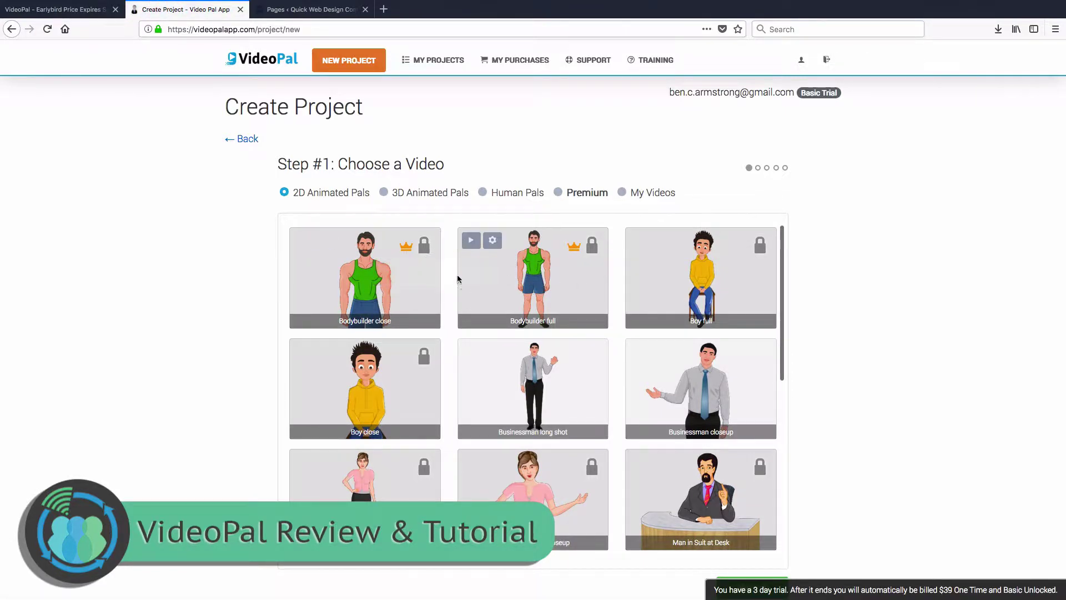
{"action": "scroll", "coordinate": [541, 326], "scroll_direction": "down", "scroll_amount": 5}
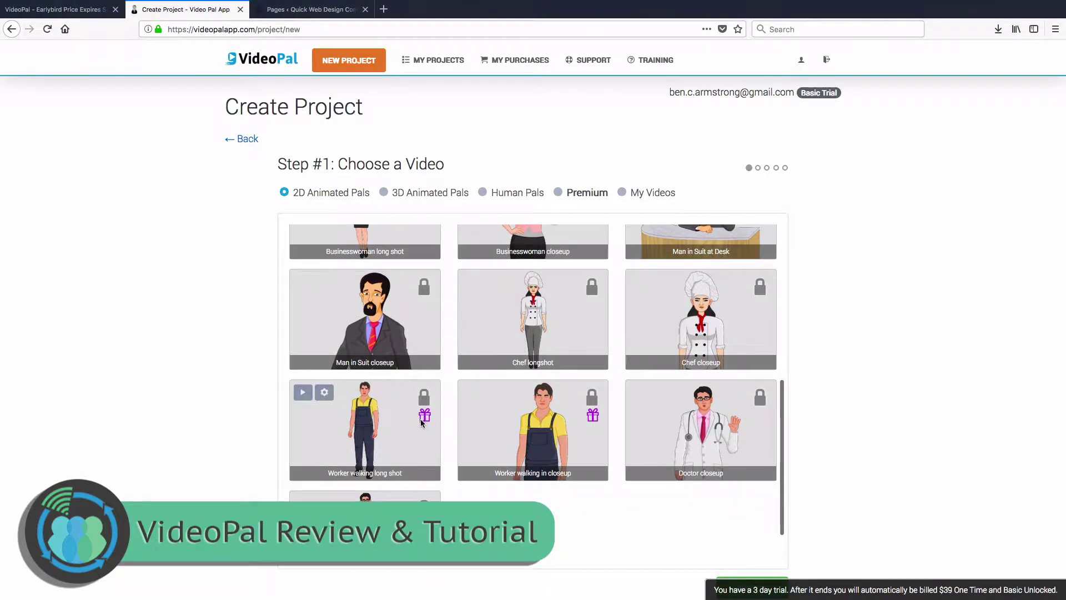
{"action": "scroll", "coordinate": [455, 389], "scroll_direction": "up", "scroll_amount": 5}
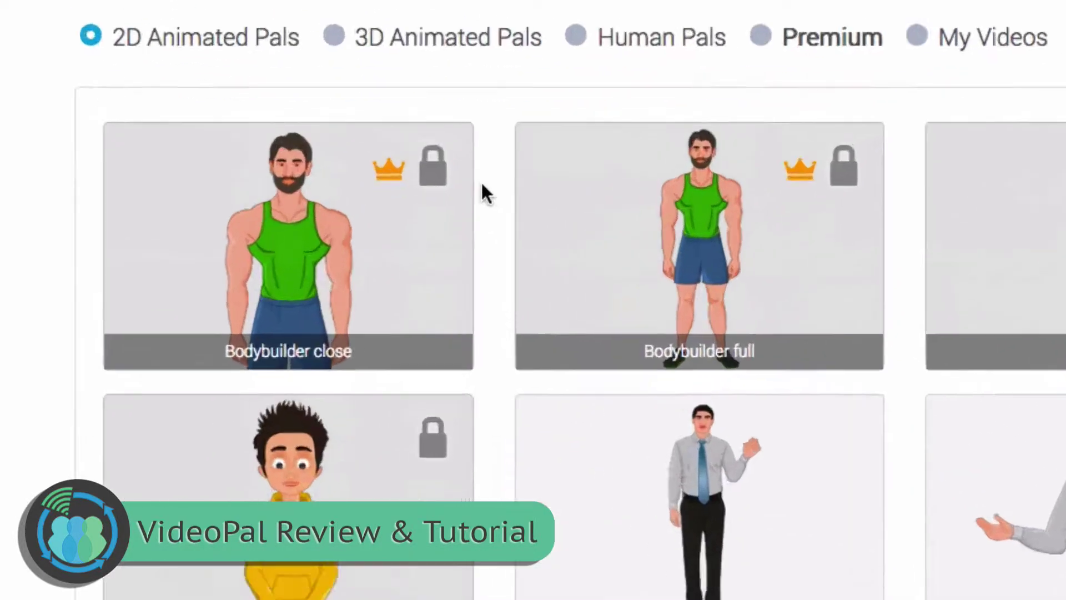
{"action": "mouse_move", "coordinate": [426, 248]}
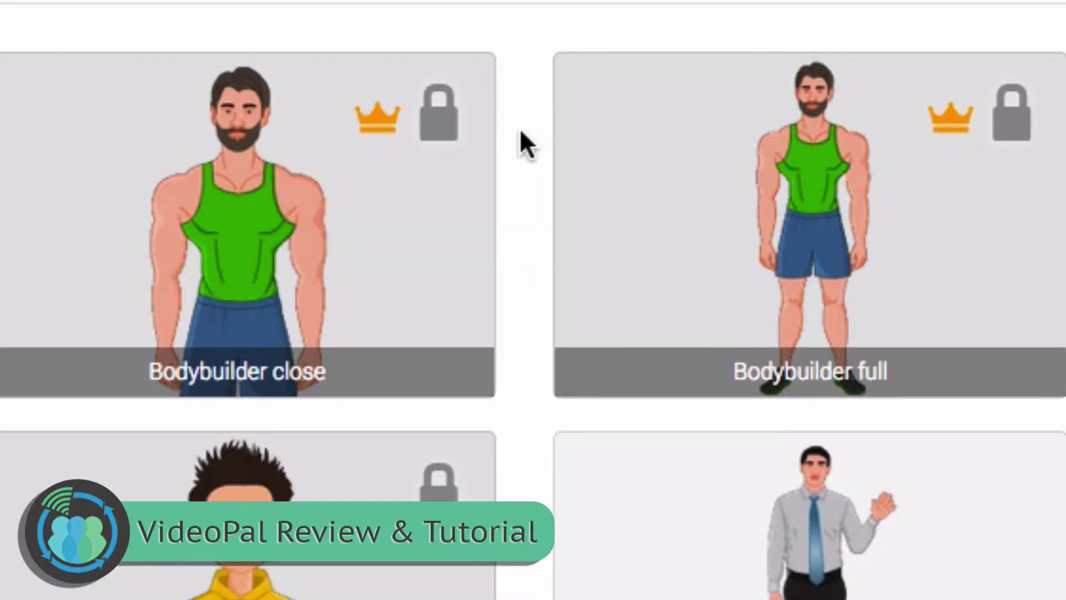
Browse the 2D Animated Pals grid to compare the available characters
{"action": "scroll", "coordinate": [520, 128], "scroll_direction": "down", "scroll_amount": 3}
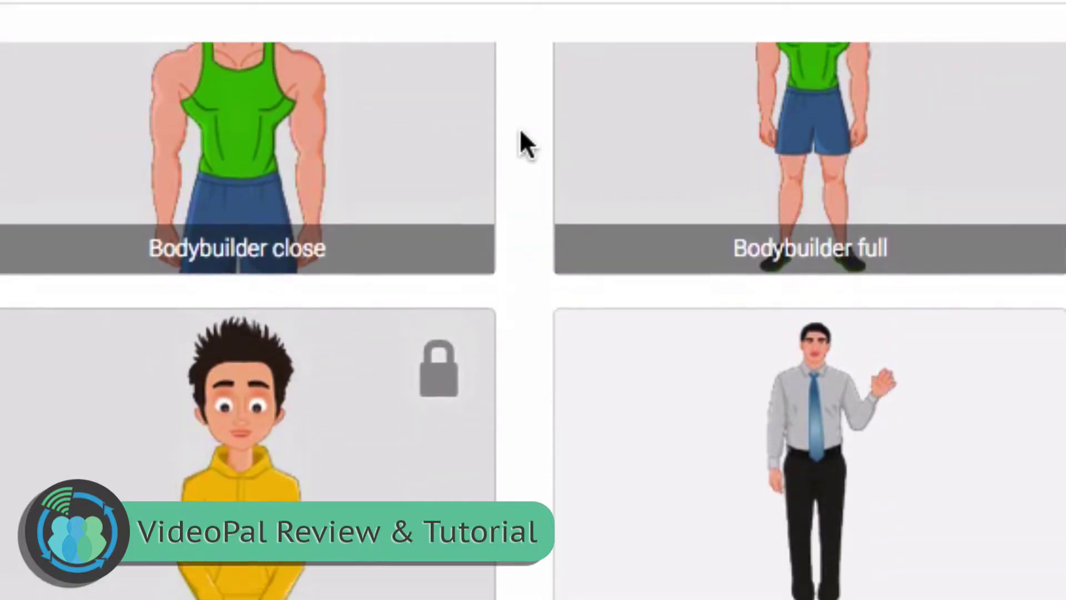
{"action": "scroll", "coordinate": [520, 128], "scroll_direction": "up", "scroll_amount": 1}
{"action": "mouse_move", "coordinate": [442, 397]}
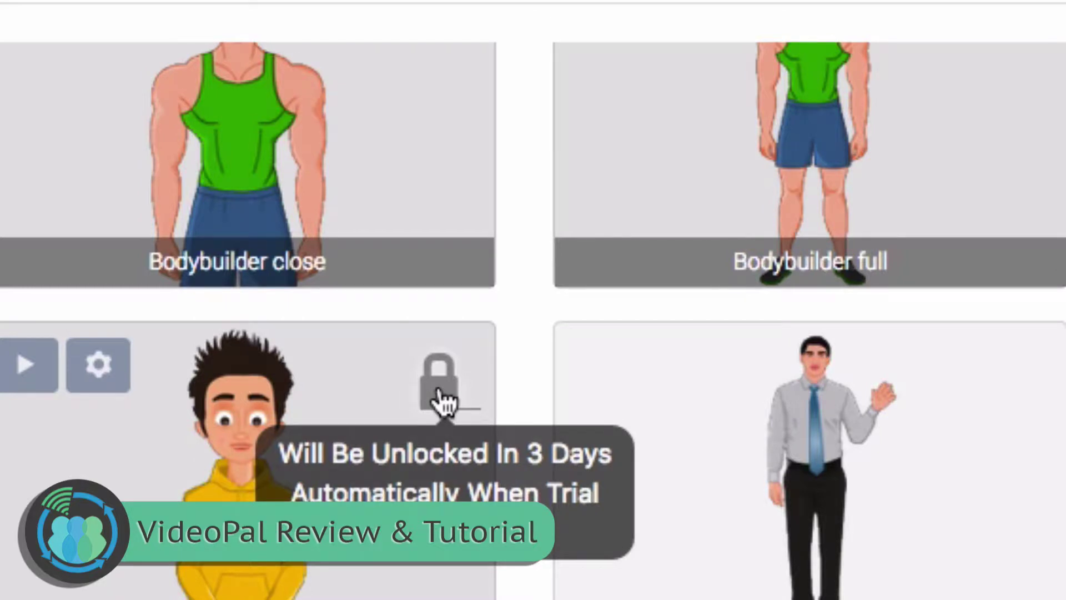
{"action": "mouse_move", "coordinate": [455, 599]}
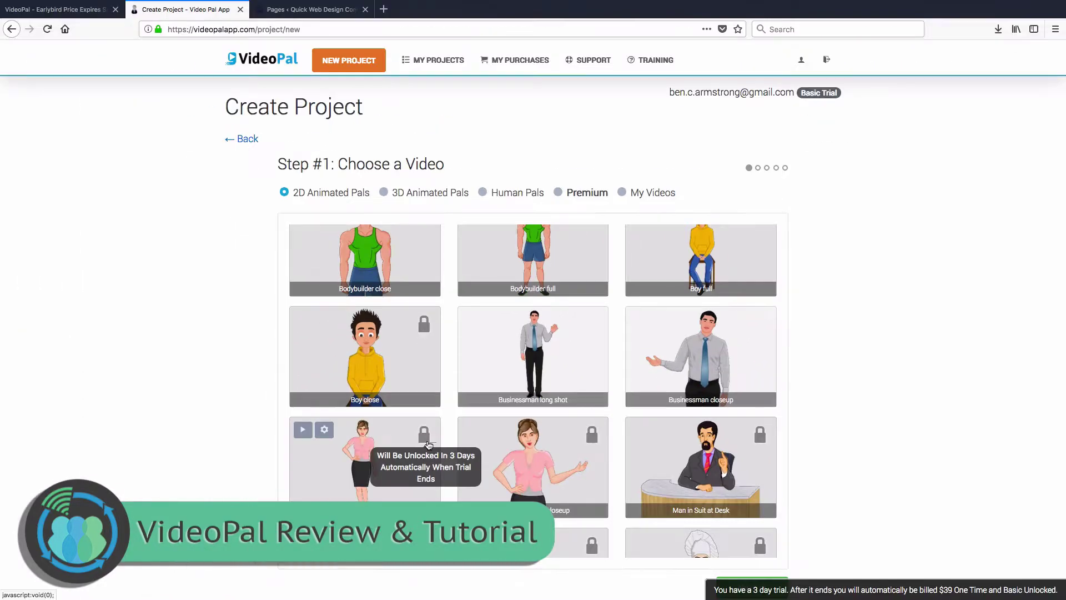
{"action": "mouse_move", "coordinate": [594, 439]}
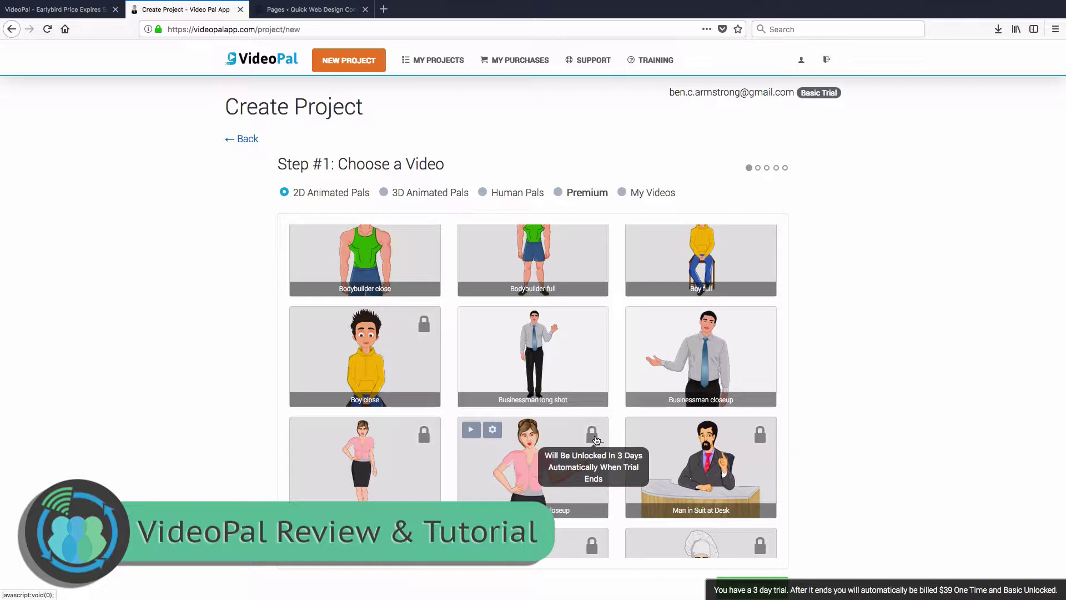
{"action": "scroll", "coordinate": [618, 432], "scroll_direction": "down", "scroll_amount": 2}
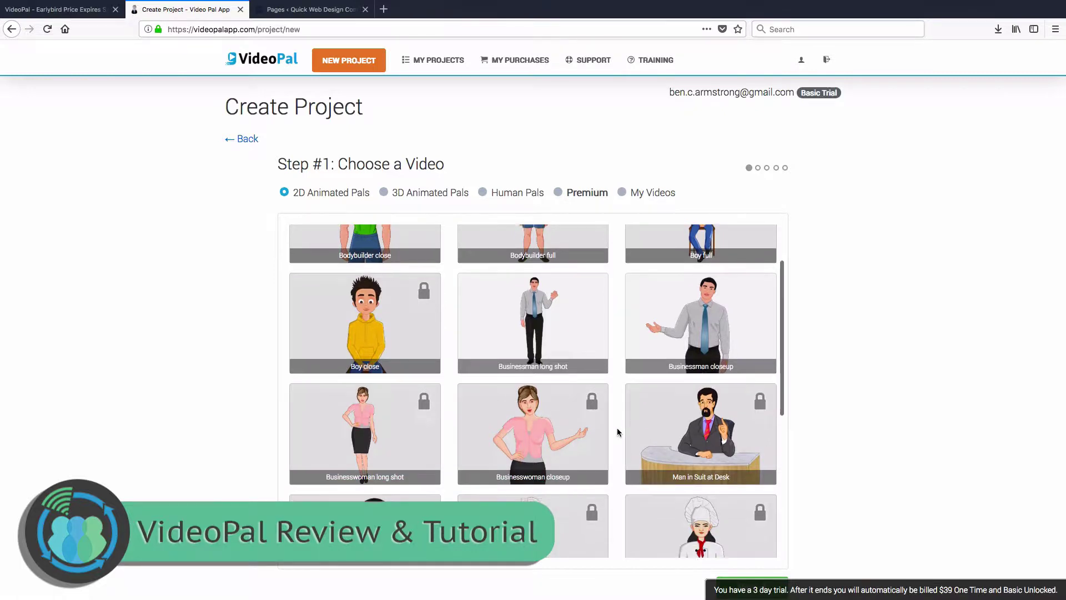
{"action": "scroll", "coordinate": [617, 432], "scroll_direction": "down", "scroll_amount": 3}
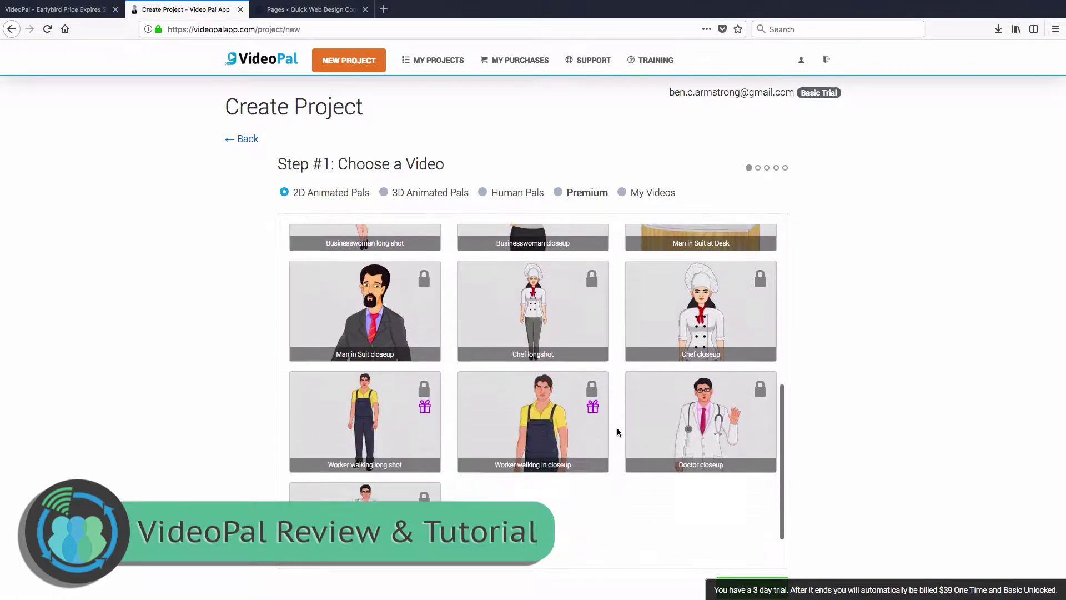
{"action": "mouse_move", "coordinate": [593, 387]}
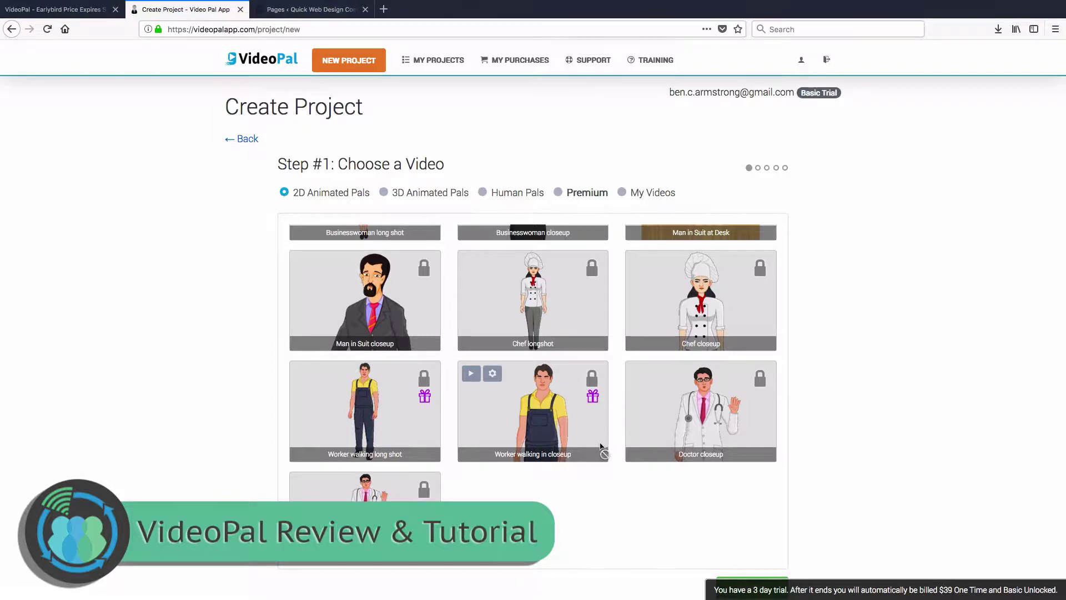
{"action": "scroll", "coordinate": [615, 482], "scroll_direction": "up", "scroll_amount": 5}
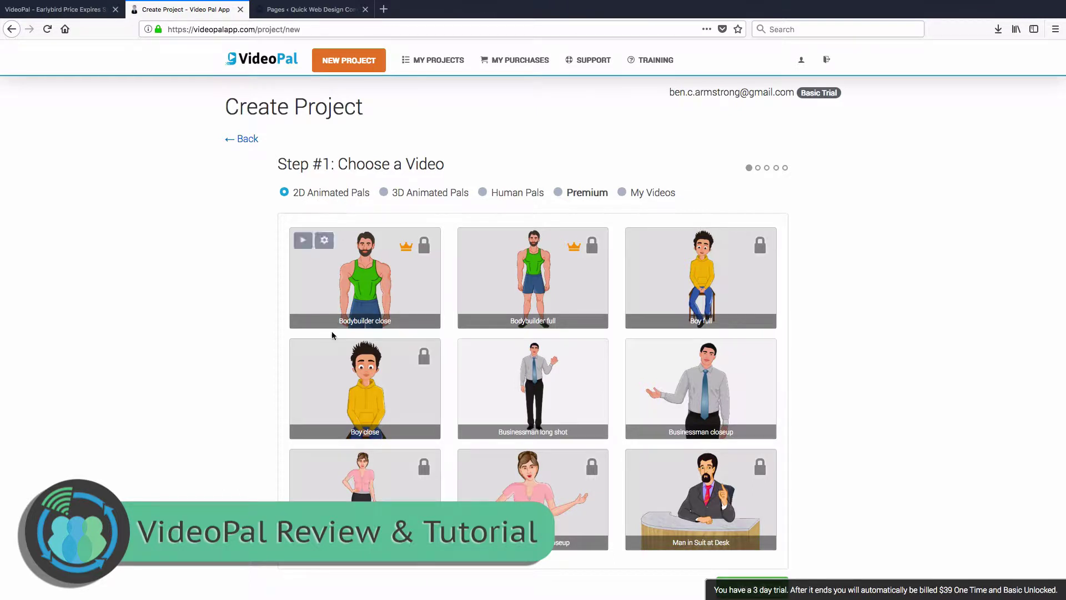
{"action": "mouse_move", "coordinate": [555, 361]}
Select the unlocked Businessman closeup character card
{"action": "mouse_move", "coordinate": [692, 387]}
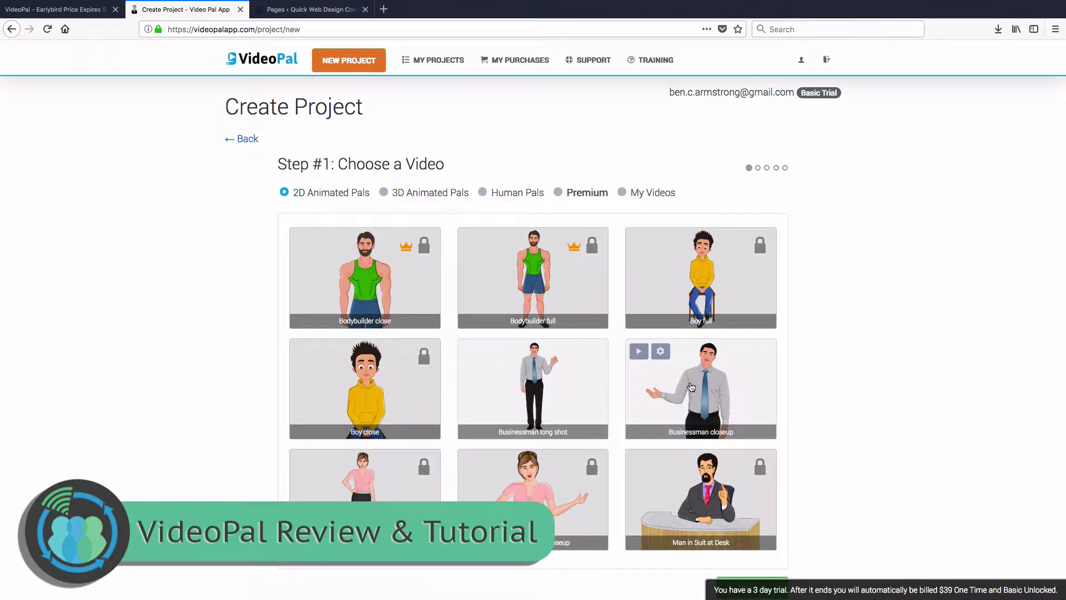
{"action": "left_click", "coordinate": [689, 390]}
{"action": "left_click", "coordinate": [588, 398]}
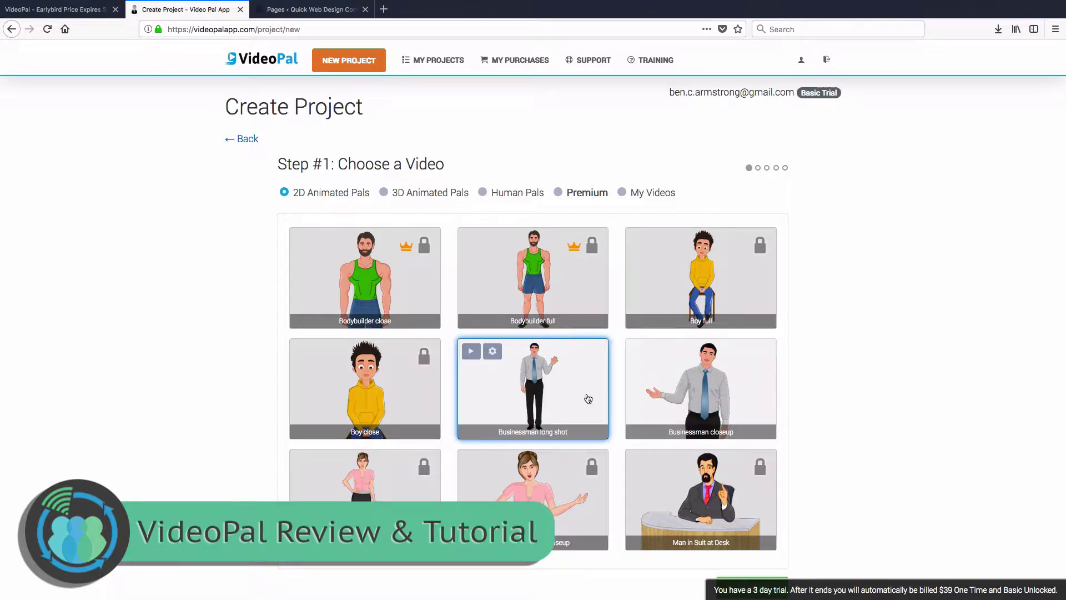
{"action": "left_click", "coordinate": [736, 397]}
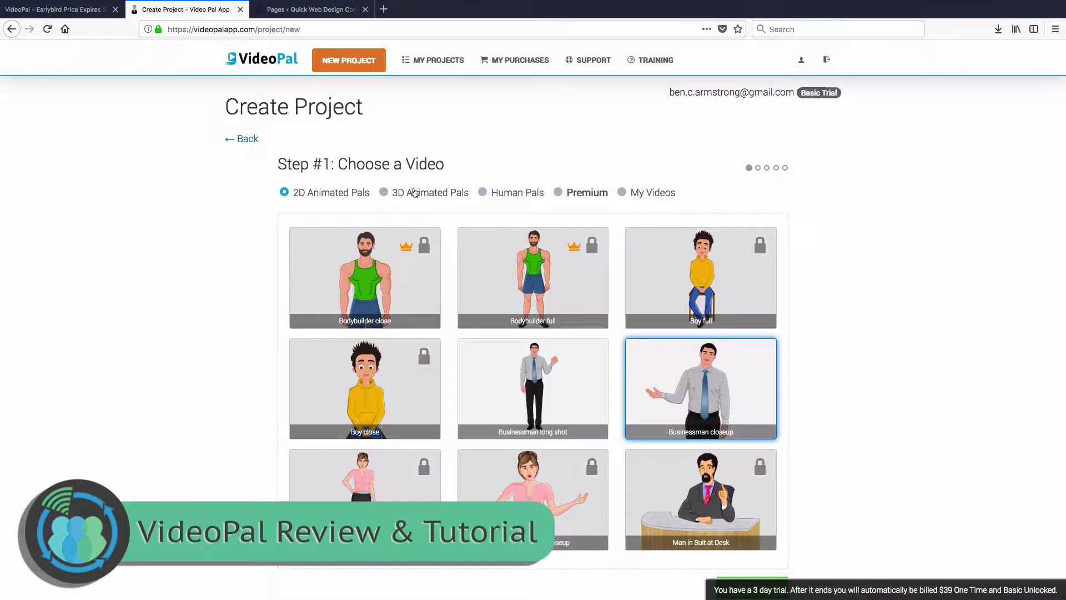
Switch the list to 3D Animated Pals and look through characters like Santa and Boy
{"action": "left_click", "coordinate": [384, 194]}
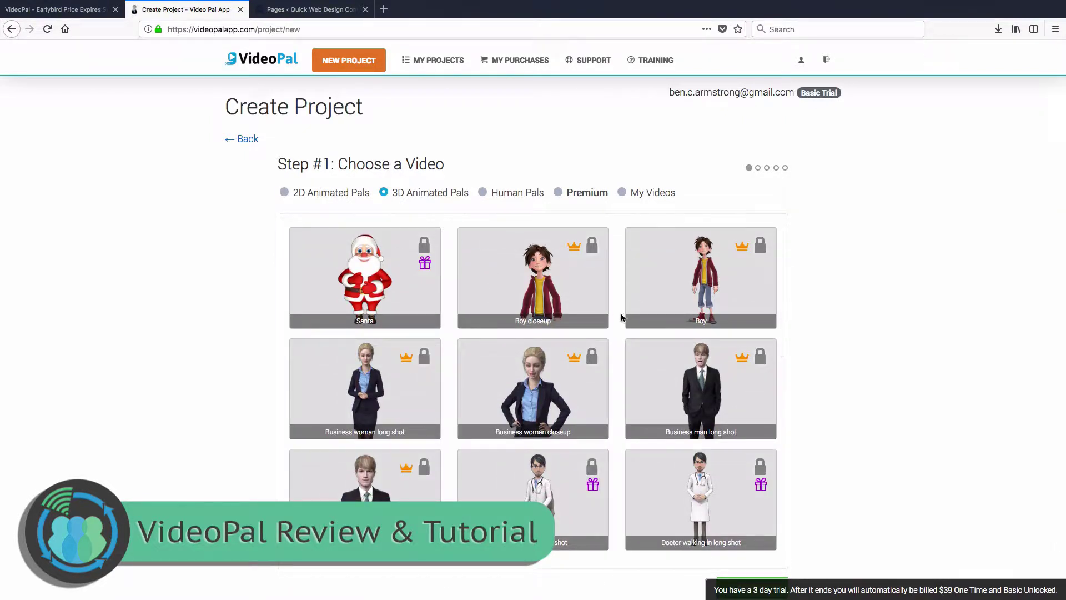
{"action": "scroll", "coordinate": [621, 317], "scroll_direction": "down", "scroll_amount": 1}
{"action": "scroll", "coordinate": [621, 318], "scroll_direction": "up", "scroll_amount": 1}
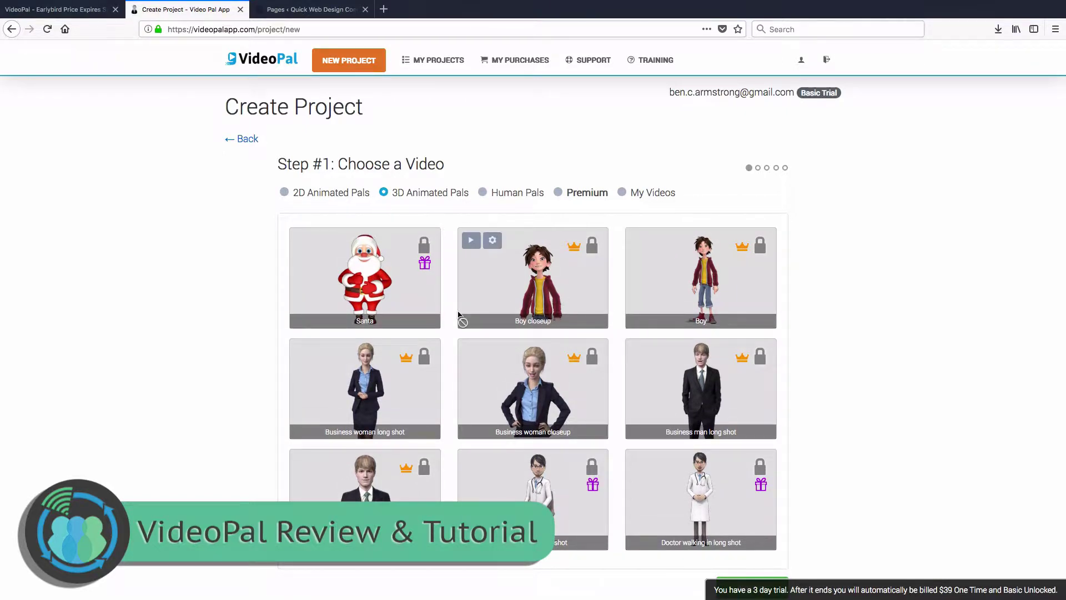
{"action": "left_click", "coordinate": [308, 199]}
{"action": "left_click", "coordinate": [385, 192]}
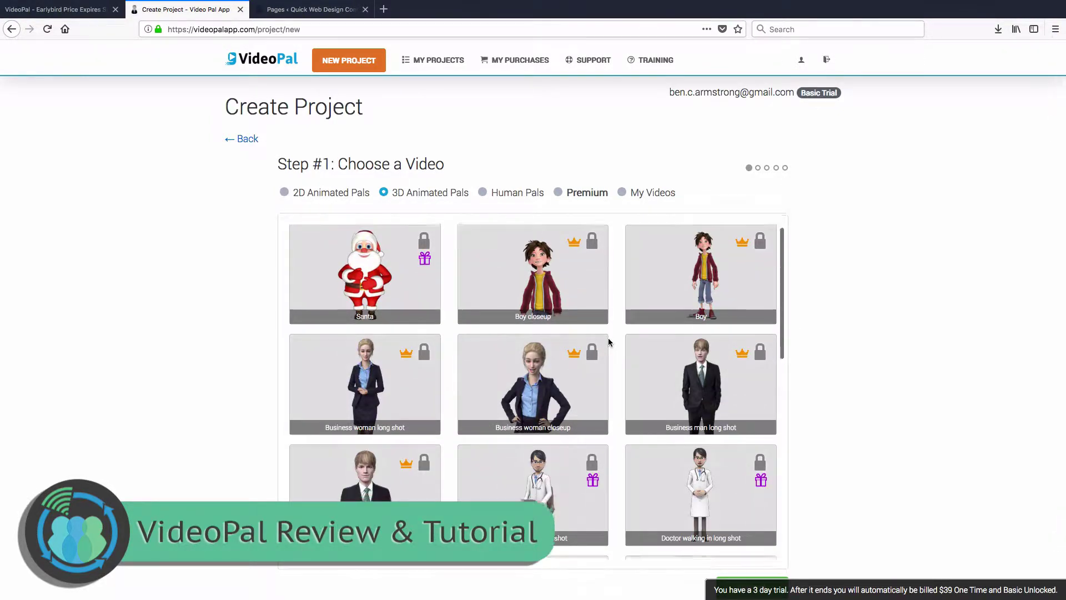
{"action": "scroll", "coordinate": [608, 341], "scroll_direction": "down", "scroll_amount": 5}
{"action": "scroll", "coordinate": [609, 342], "scroll_direction": "down", "scroll_amount": 8}
{"action": "scroll", "coordinate": [608, 337], "scroll_direction": "down", "scroll_amount": 3}
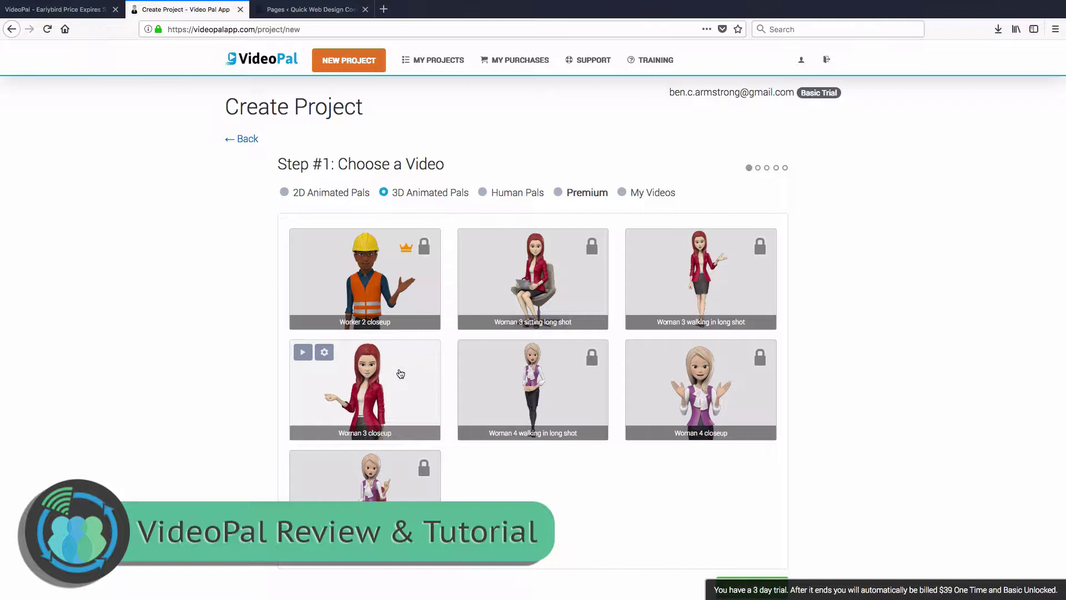
{"action": "scroll", "coordinate": [400, 373], "scroll_direction": "up", "scroll_amount": 10}
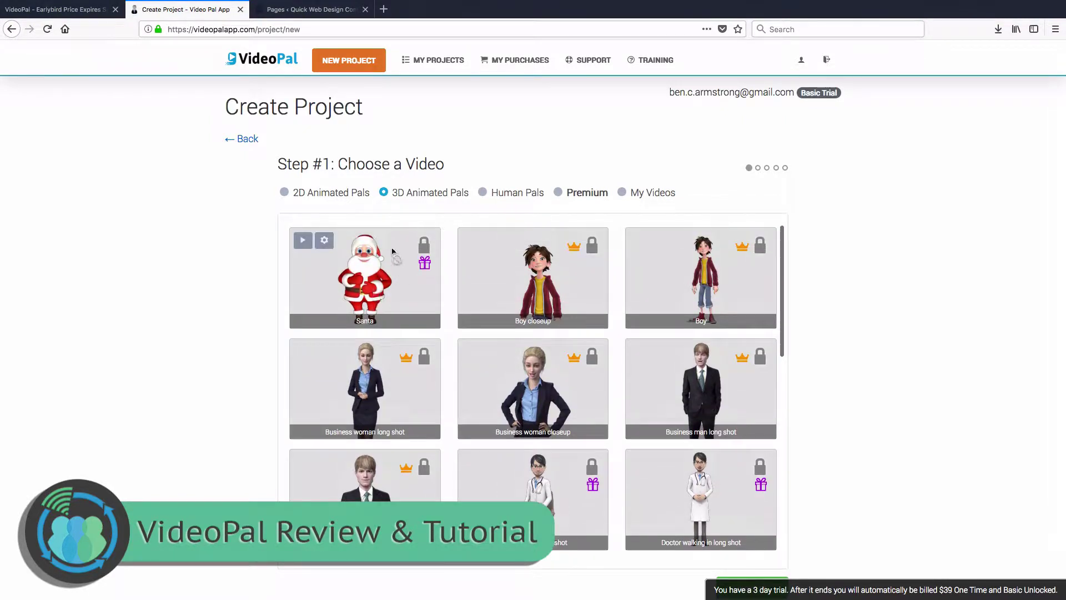
{"action": "mouse_move", "coordinate": [543, 250]}
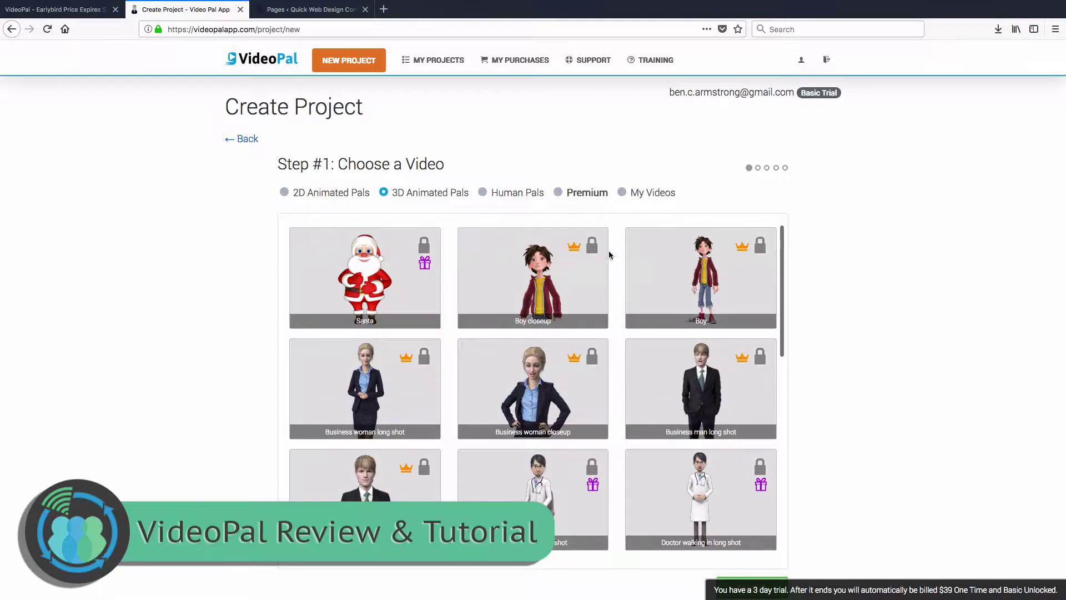
{"action": "mouse_move", "coordinate": [669, 252]}
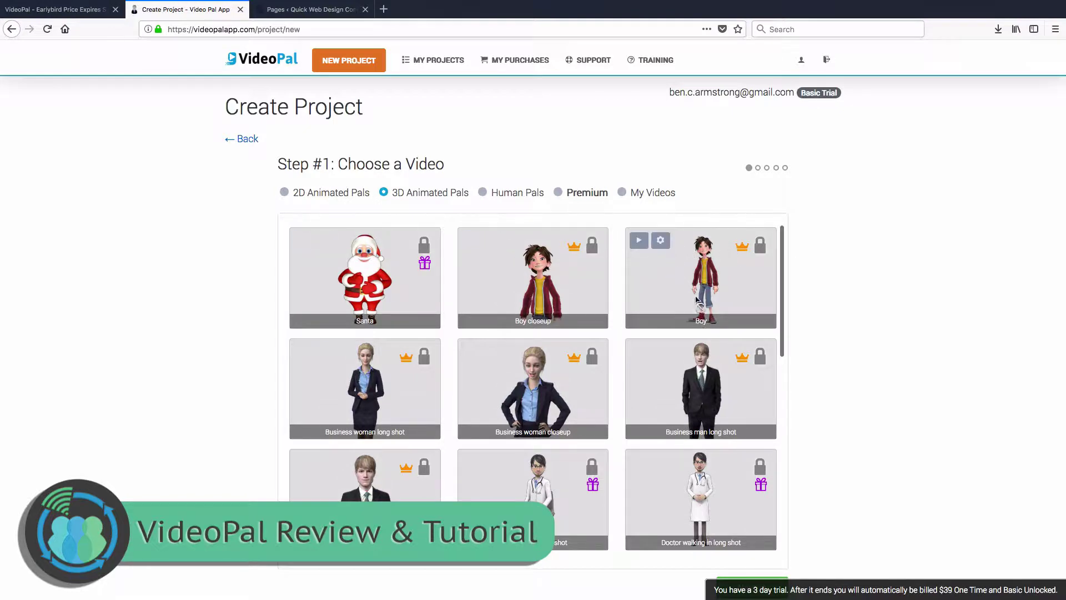
{"action": "left_click", "coordinate": [638, 242]}
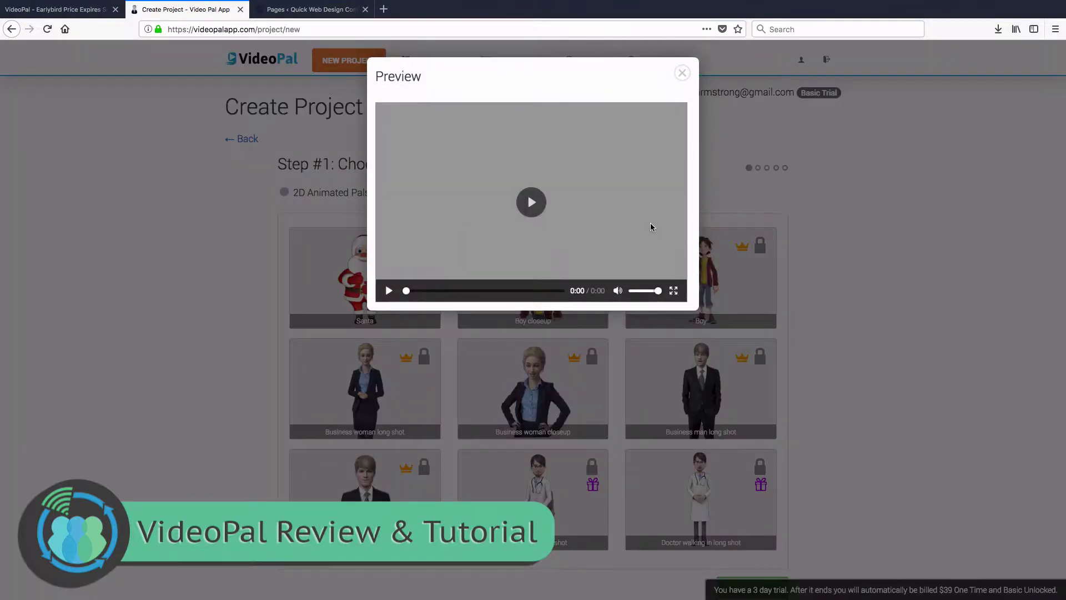
{"action": "left_click", "coordinate": [530, 201]}
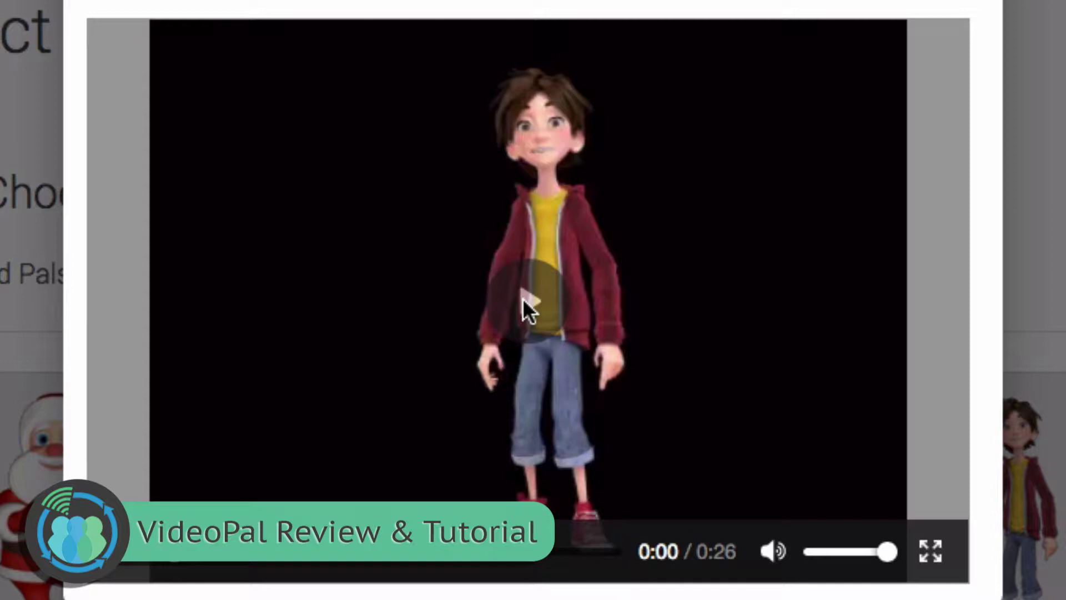
{"action": "left_click", "coordinate": [522, 300]}
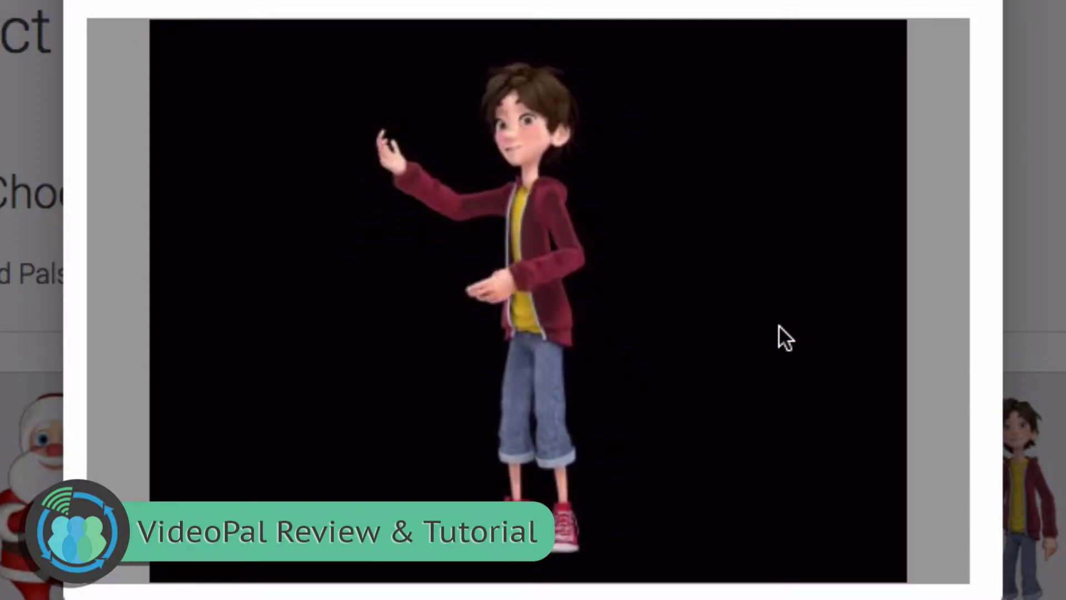
{"action": "mouse_move", "coordinate": [689, 417]}
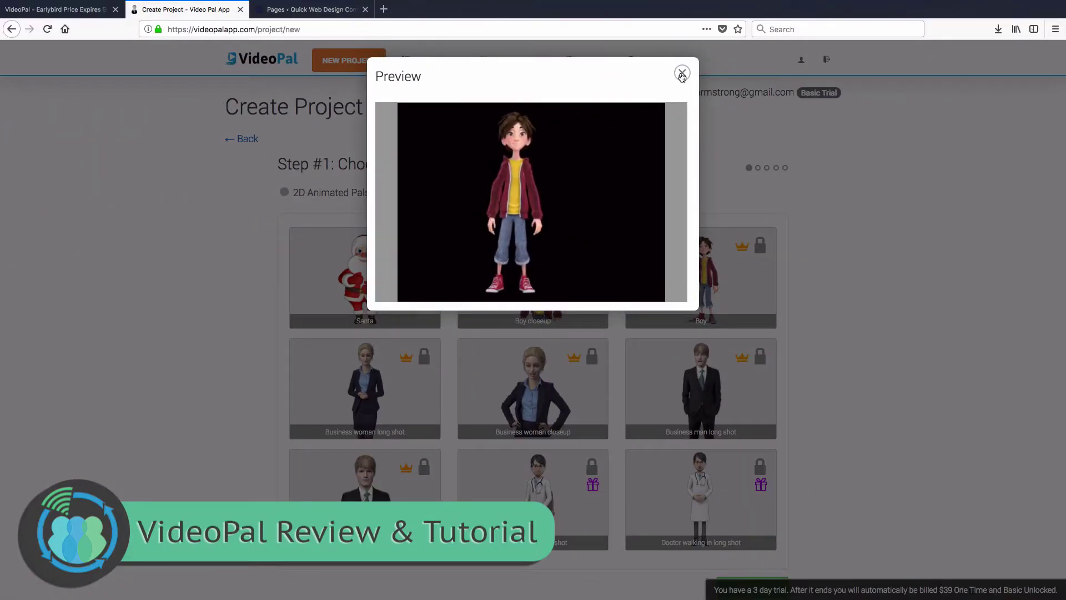
{"action": "left_click", "coordinate": [681, 74]}
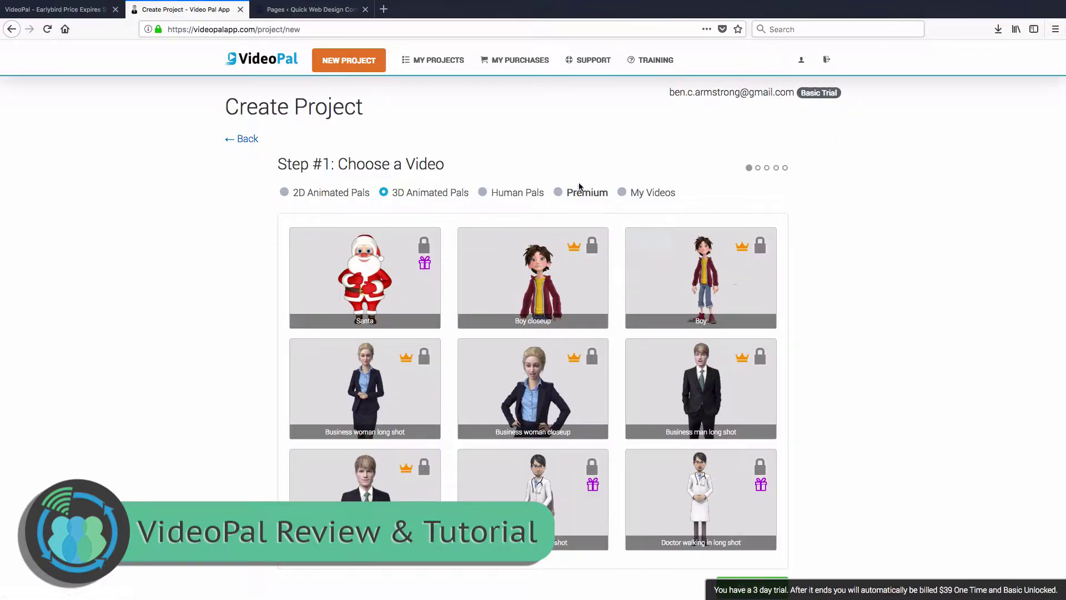
Show Human Pals, select 'Welcome to my Store' and preview it with the volume raised
{"action": "left_click", "coordinate": [495, 194]}
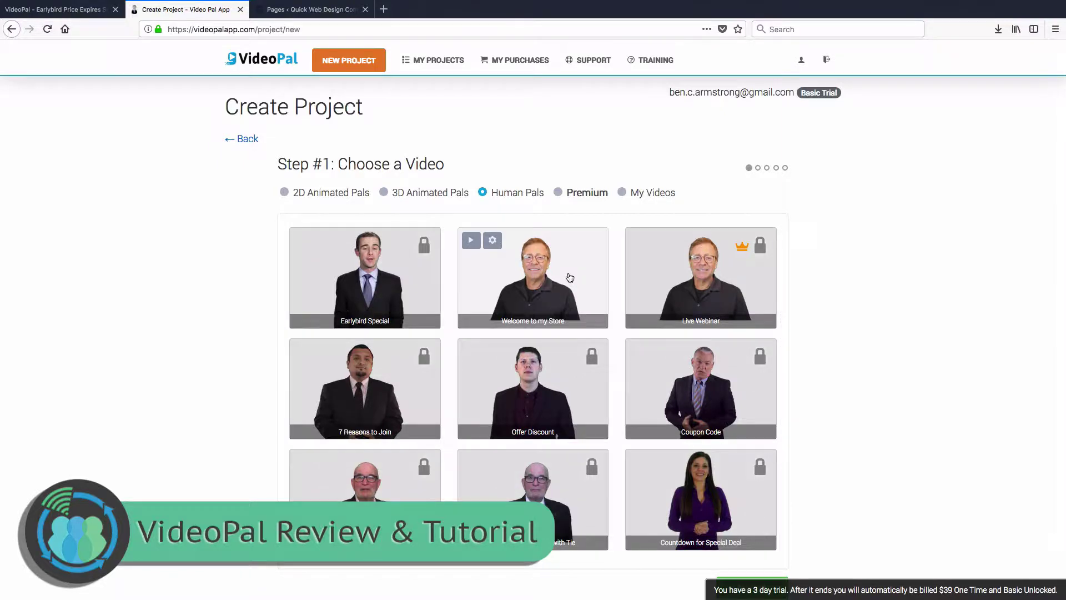
{"action": "left_click", "coordinate": [590, 284]}
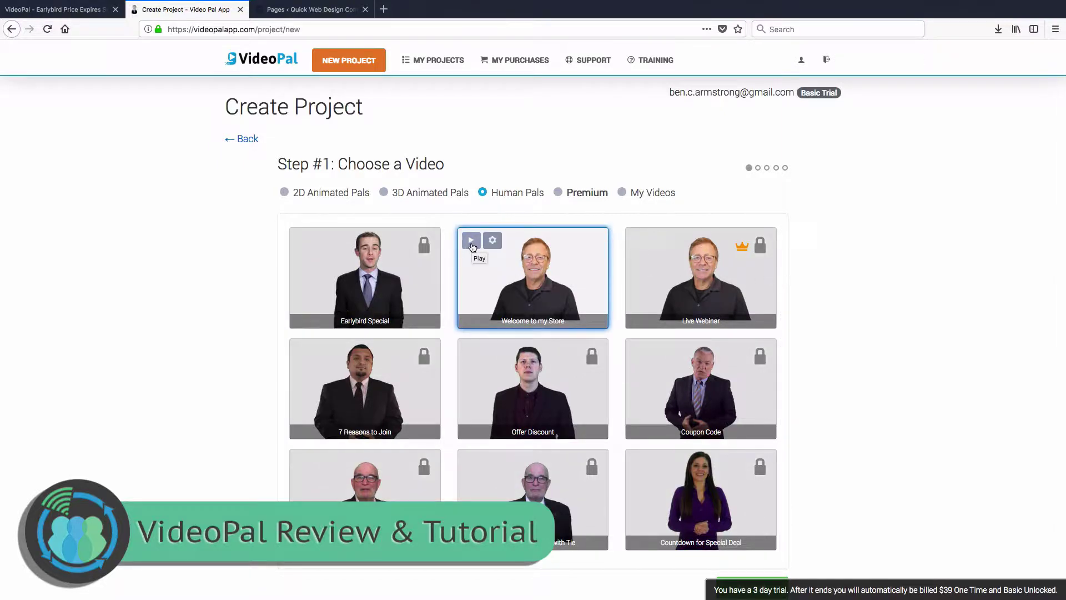
{"action": "key", "text": "XF86AudioRaiseVolume"}
{"action": "left_click", "coordinate": [472, 242]}
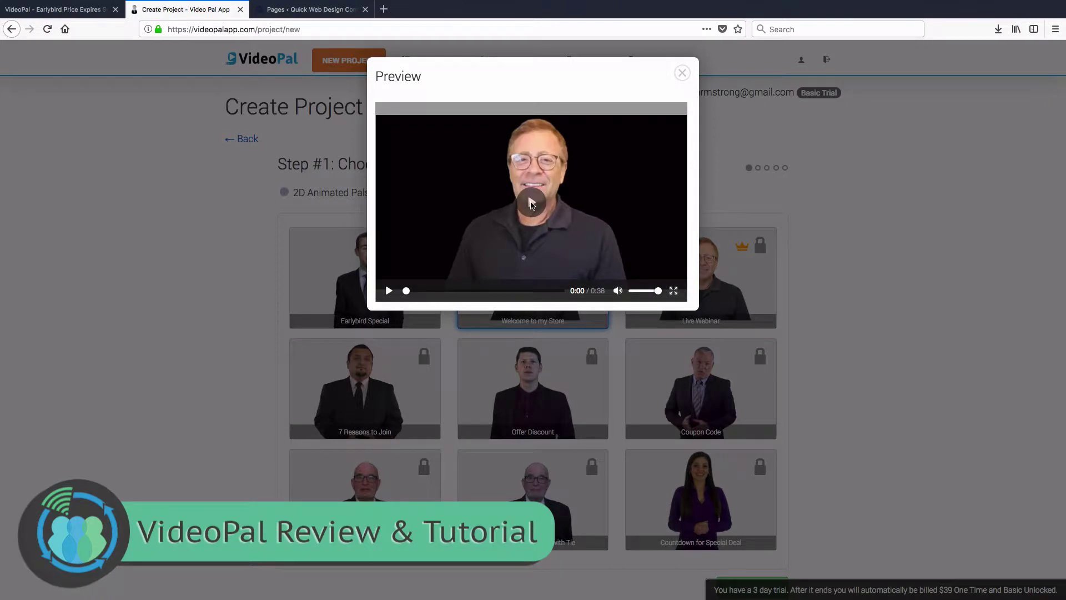
{"action": "left_click", "coordinate": [681, 74]}
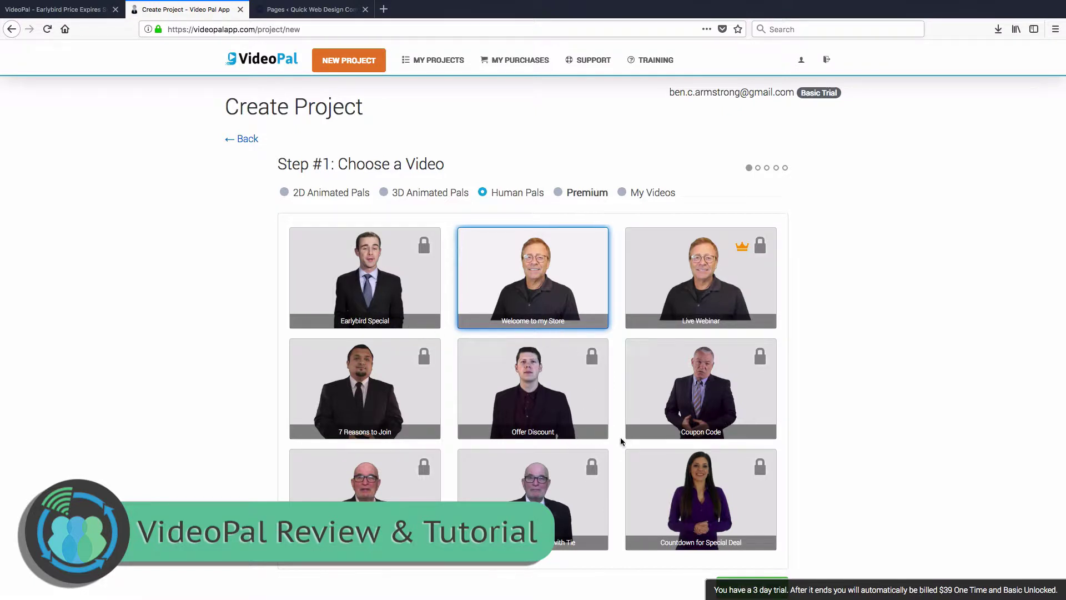
{"action": "scroll", "coordinate": [621, 437], "scroll_direction": "down", "scroll_amount": 3}
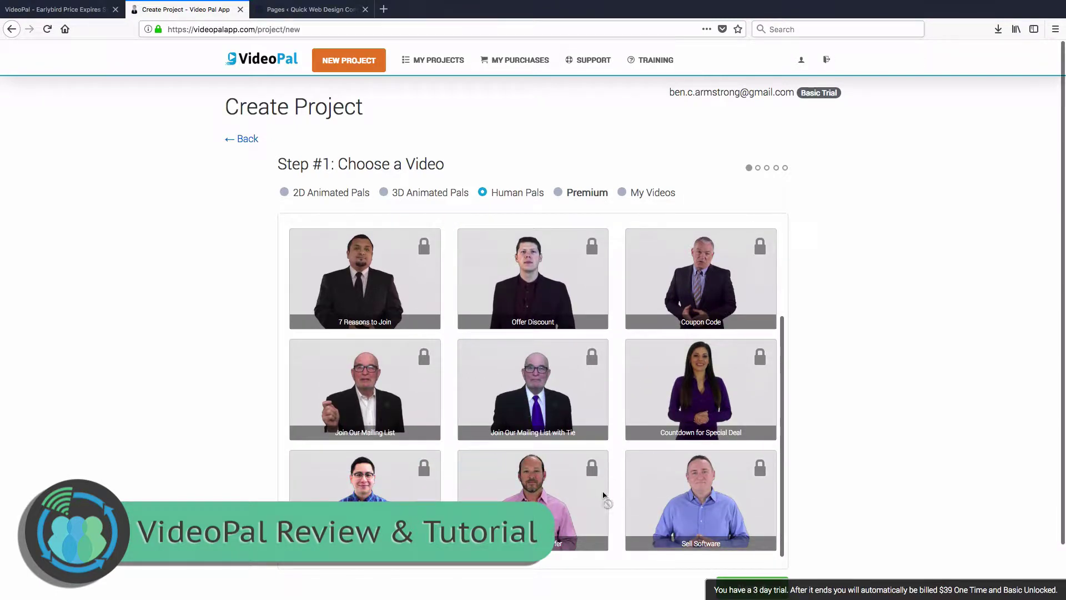
{"action": "scroll", "coordinate": [612, 487], "scroll_direction": "up", "scroll_amount": 3}
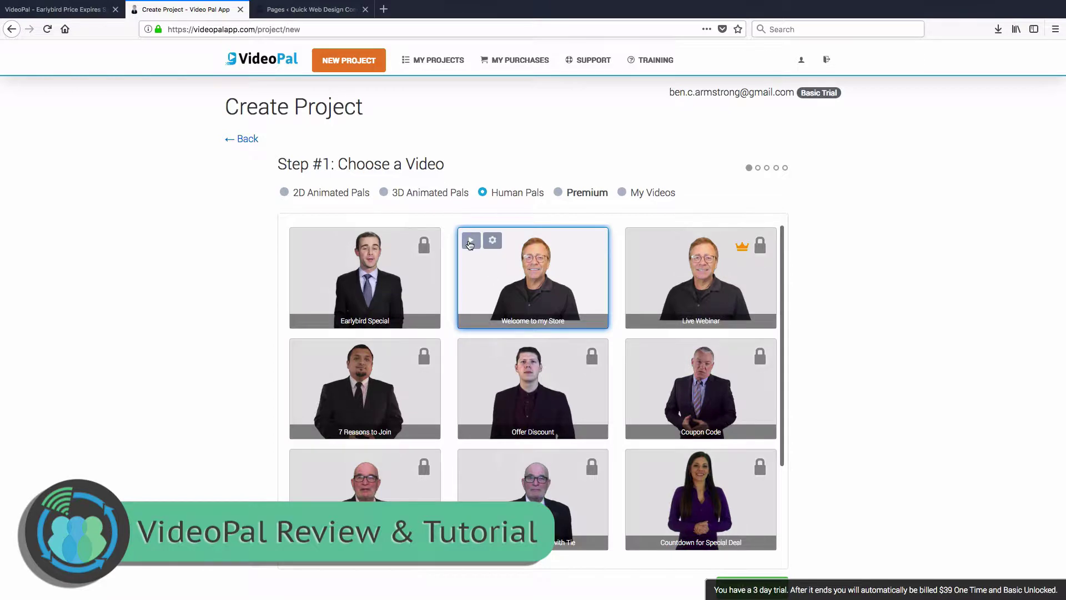
{"action": "left_click", "coordinate": [469, 245]}
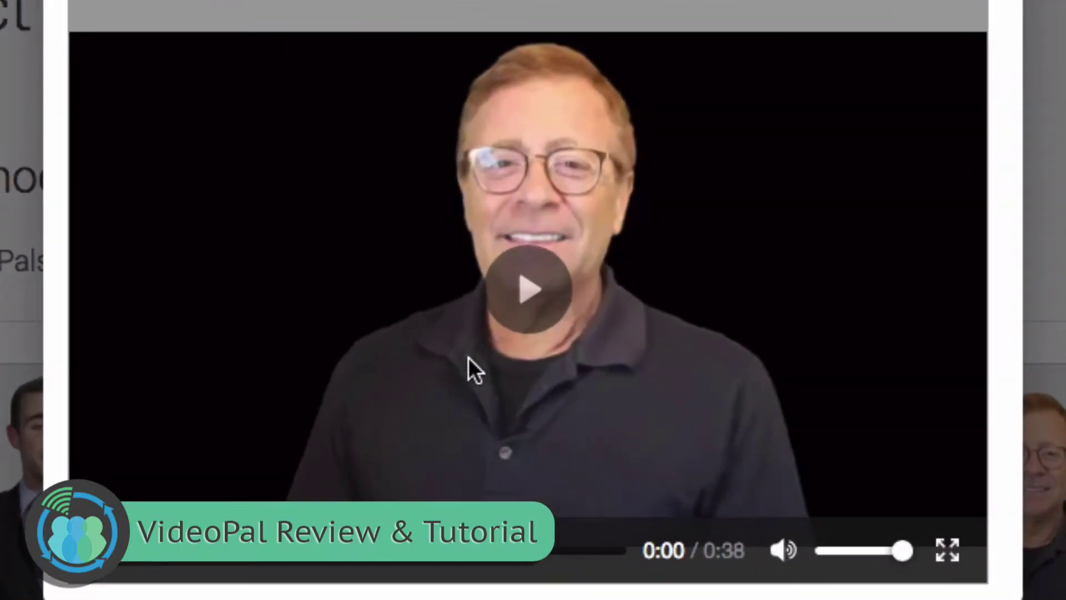
{"action": "left_click", "coordinate": [541, 289]}
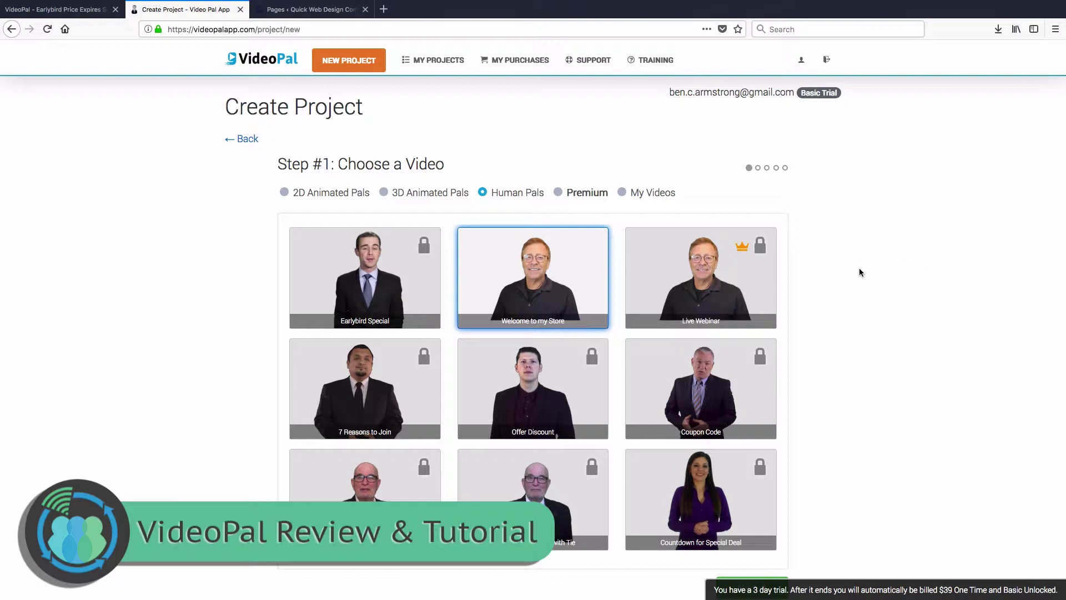
{"action": "mouse_move", "coordinate": [579, 285]}
{"action": "scroll", "coordinate": [820, 244], "scroll_direction": "down", "scroll_amount": 1}
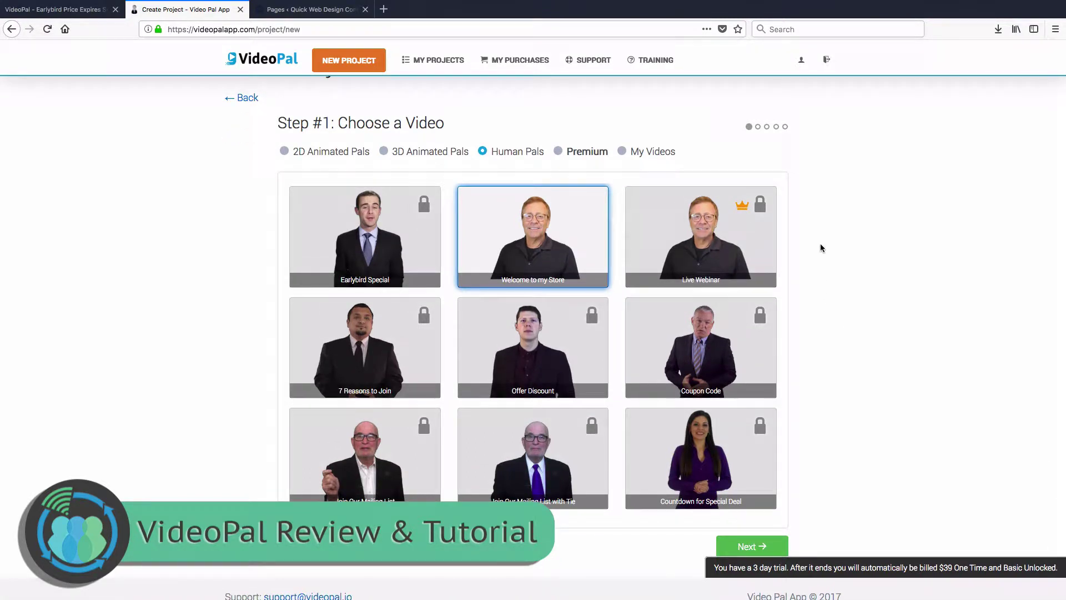
{"action": "scroll", "coordinate": [850, 269], "scroll_direction": "up", "scroll_amount": 1}
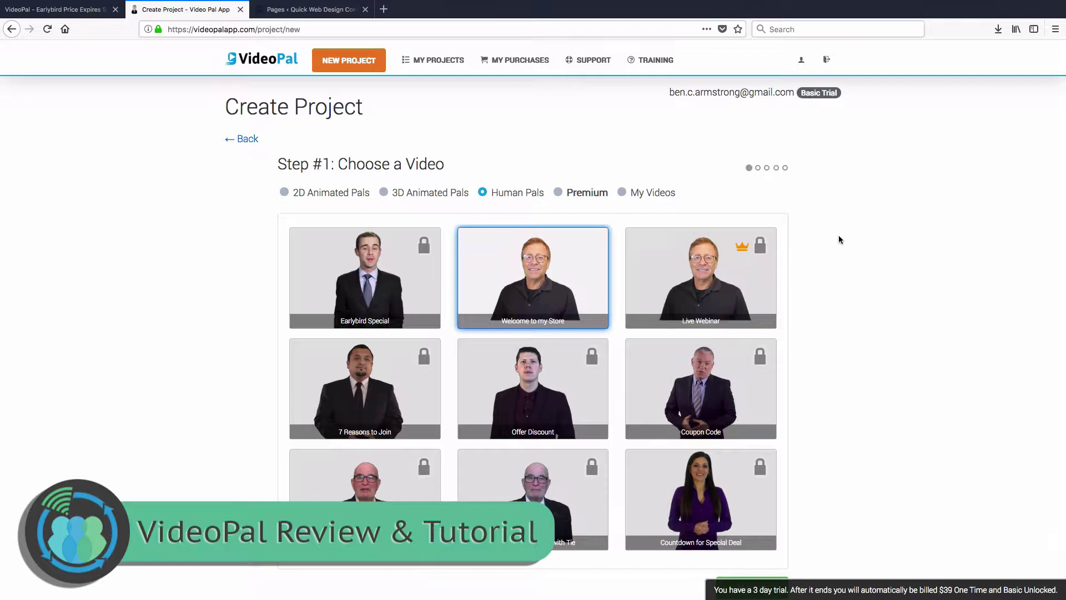
Check the Premium and My Videos options, then pick Businessman closeup under 2D Animated Pals
{"action": "left_click", "coordinate": [558, 192]}
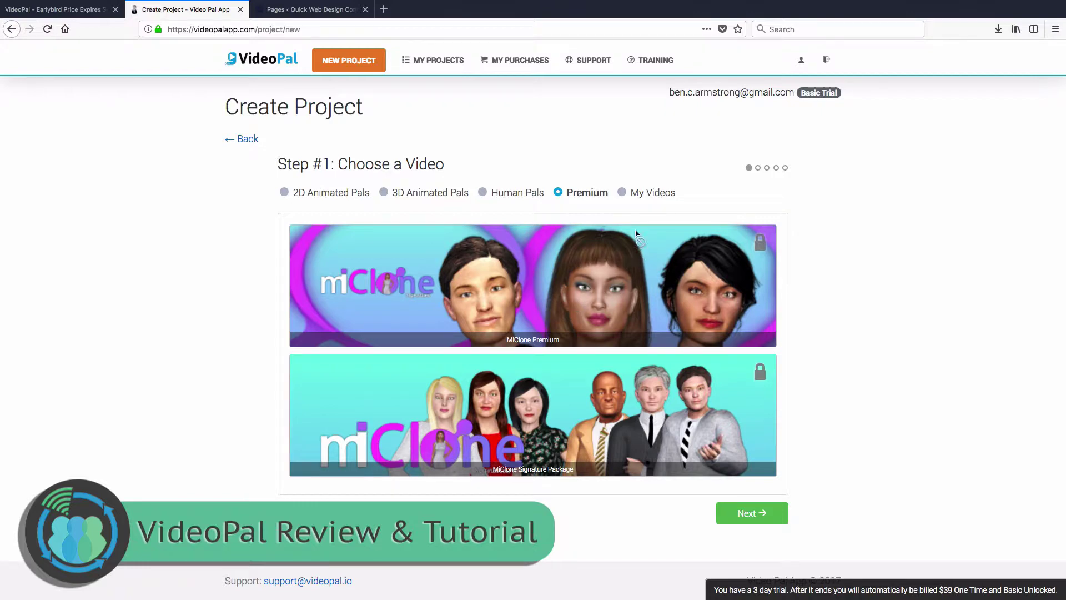
{"action": "left_click", "coordinate": [622, 193]}
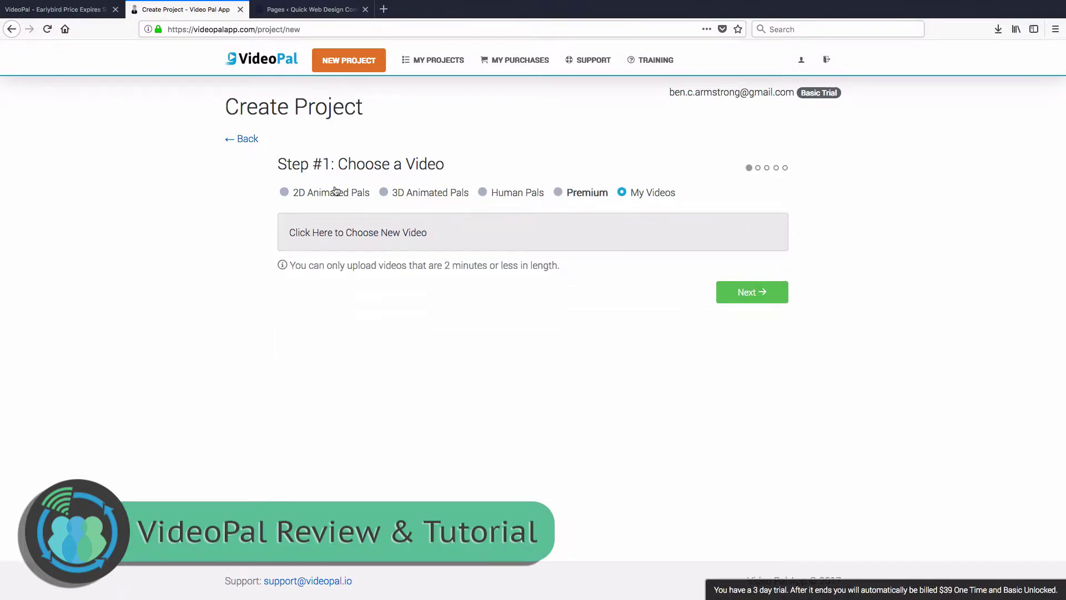
{"action": "left_click", "coordinate": [283, 192]}
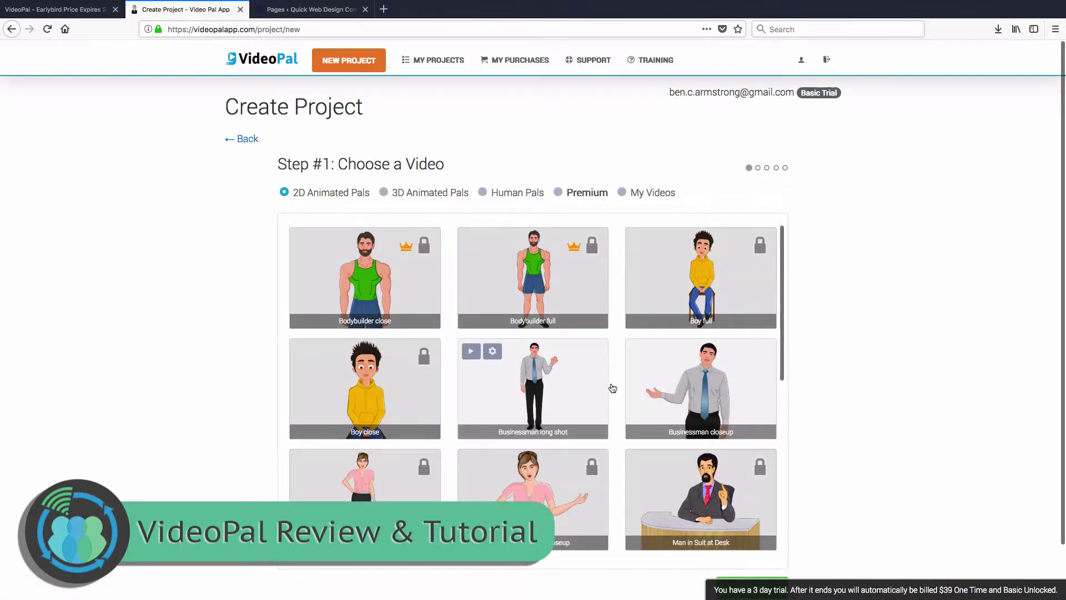
{"action": "mouse_move", "coordinate": [722, 392]}
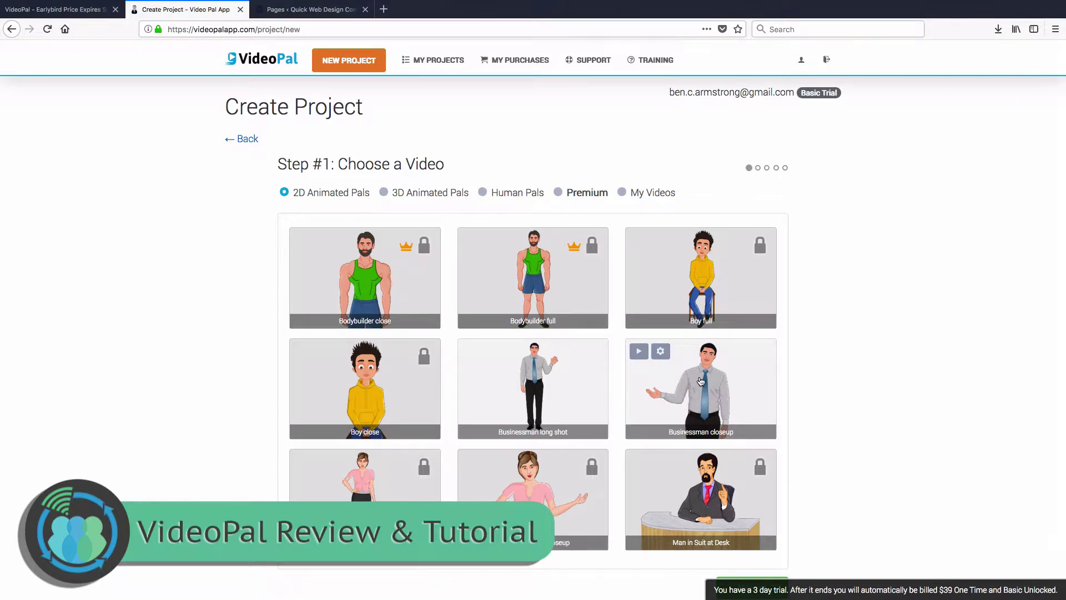
{"action": "left_click", "coordinate": [700, 381]}
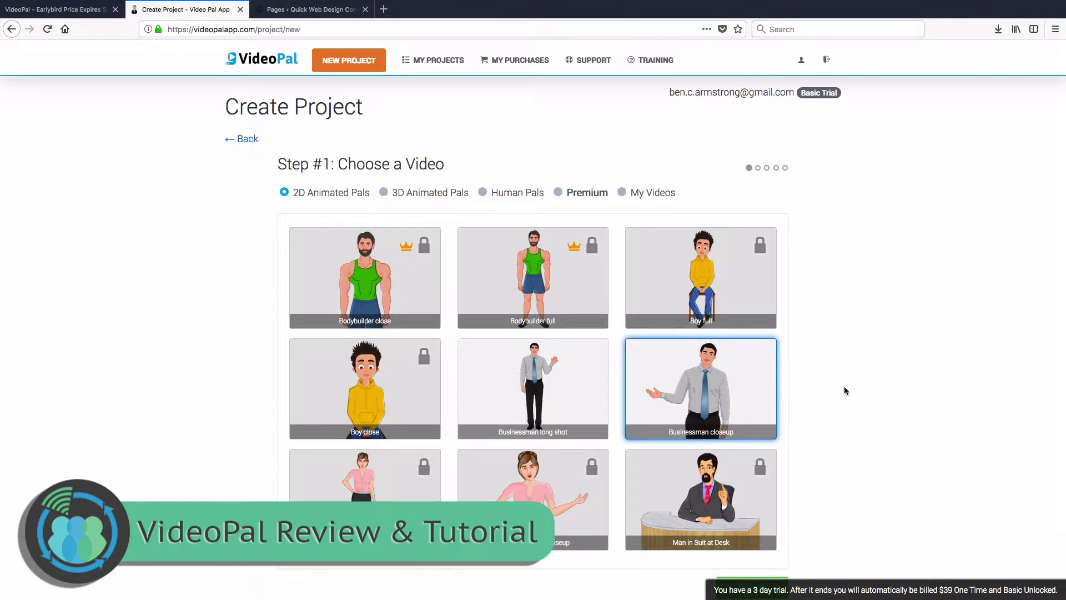
{"action": "scroll", "coordinate": [844, 385], "scroll_direction": "down", "scroll_amount": 2}
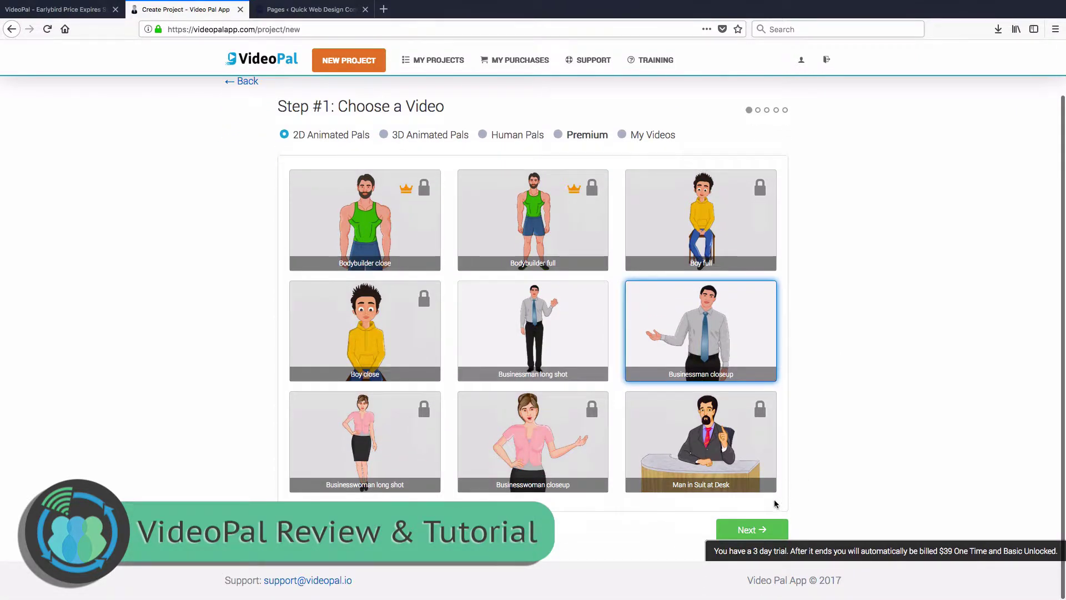
Advance to Step #2: Add Speech and keep Text to speech after trying My audio file and Voice over
{"action": "left_click", "coordinate": [751, 528]}
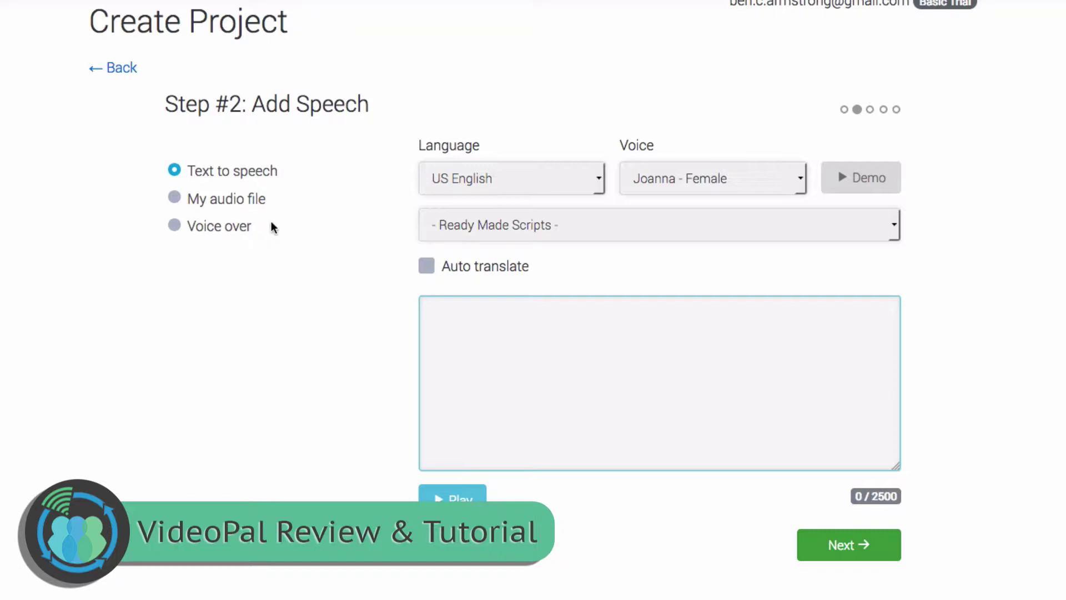
{"action": "left_click", "coordinate": [176, 198]}
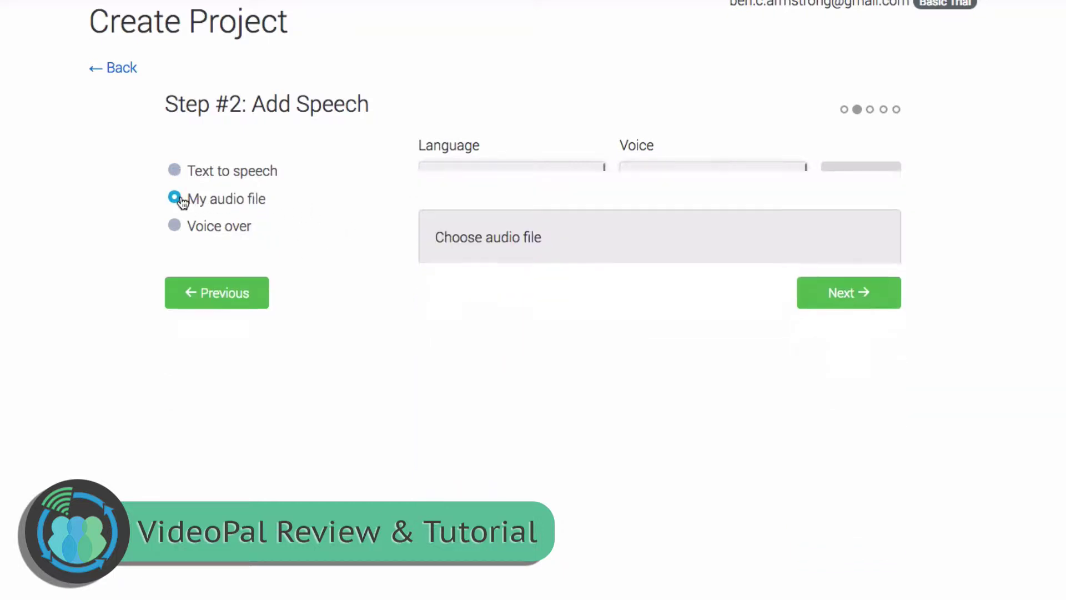
{"action": "left_click", "coordinate": [175, 227]}
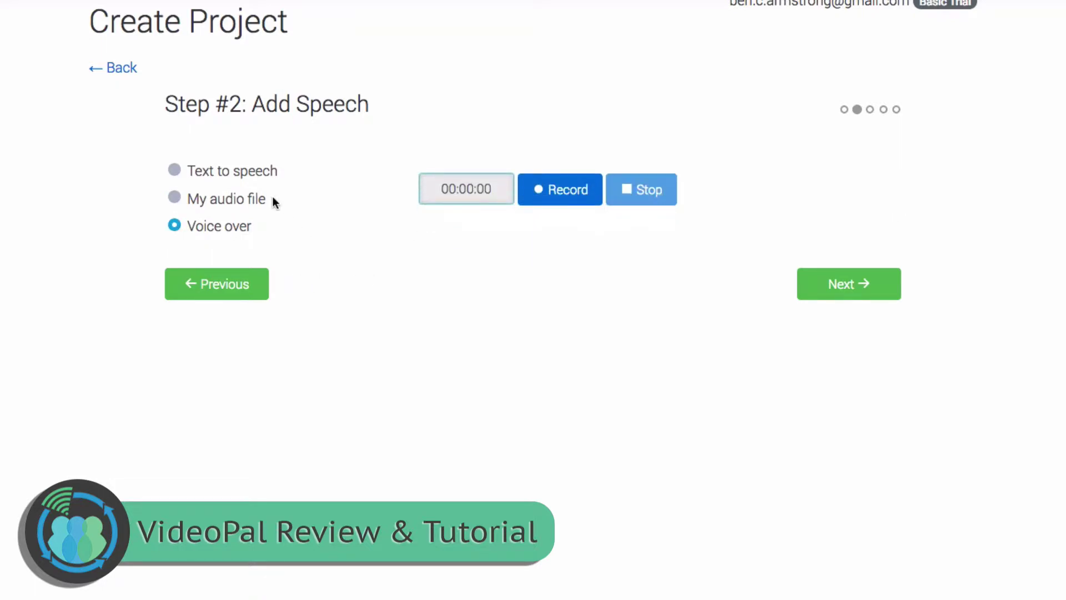
{"action": "left_click", "coordinate": [175, 171]}
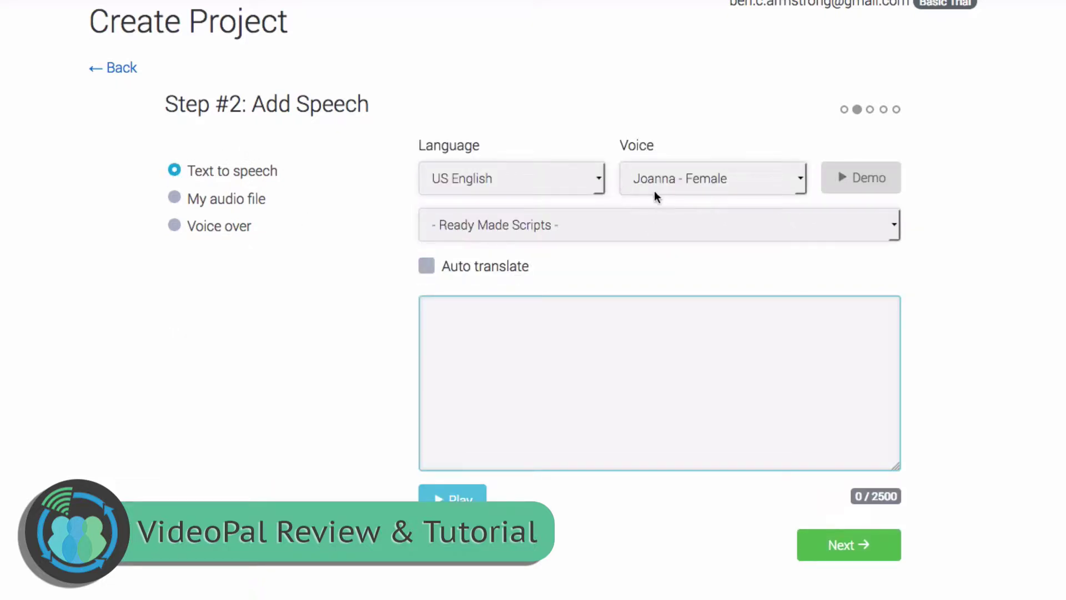
Choose the Joey - Male voice and load the Join Our Mailing List ready-made script
{"action": "left_click", "coordinate": [801, 185]}
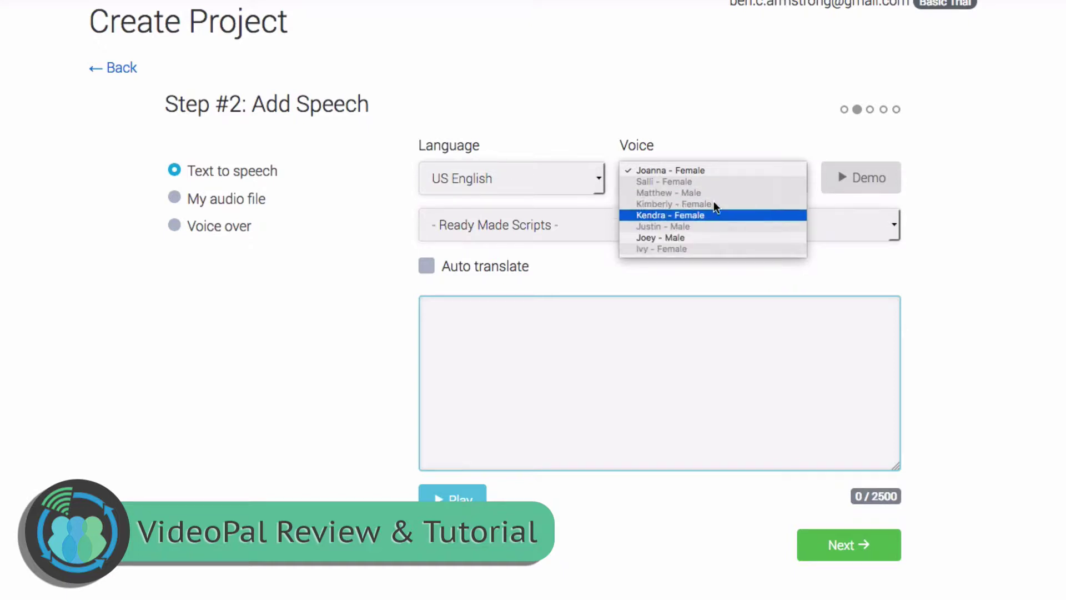
{"action": "left_click", "coordinate": [692, 237]}
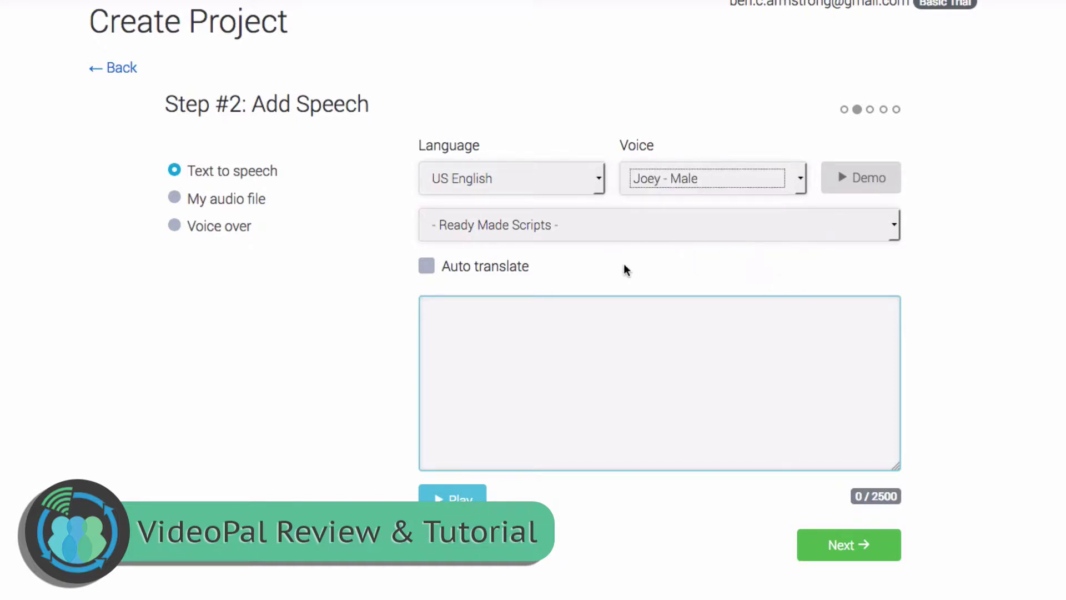
{"action": "left_click", "coordinate": [898, 221]}
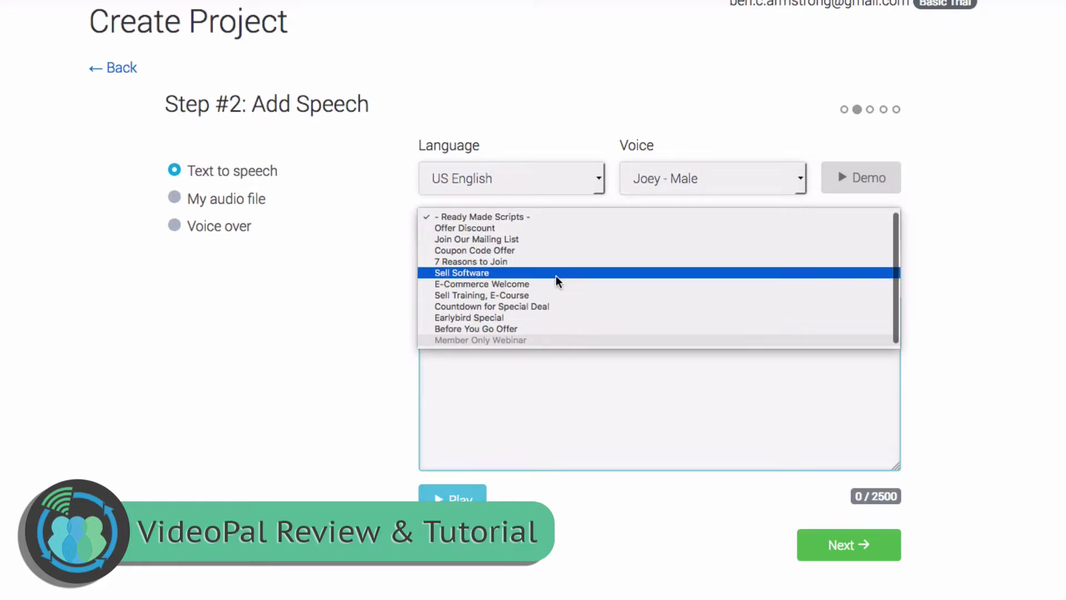
{"action": "left_click", "coordinate": [556, 239]}
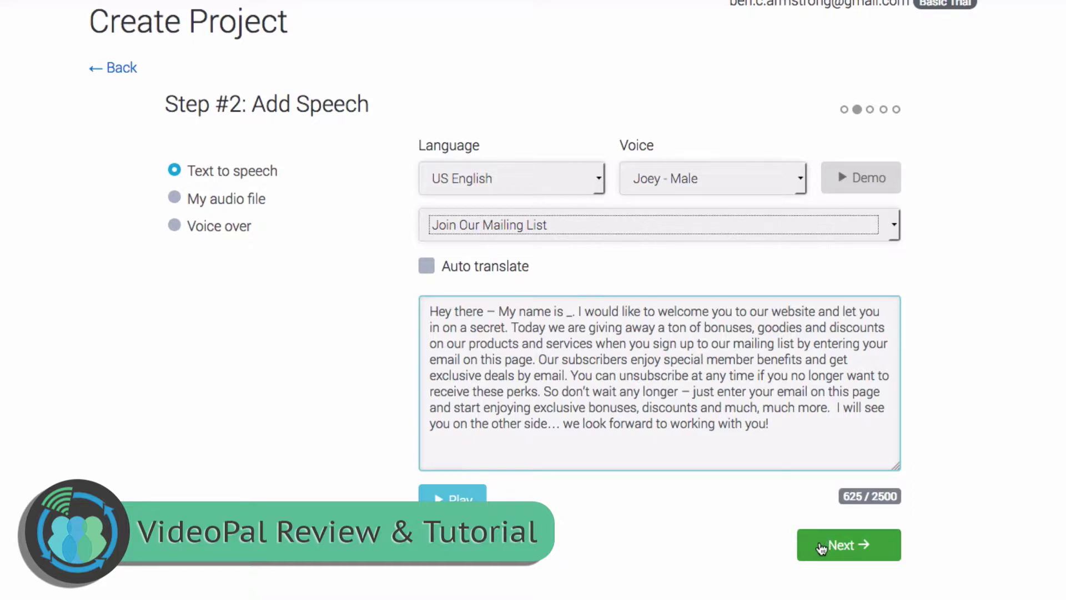
Replace the script's name placeholder with 'Joey' and continue to Step #3
{"action": "left_click", "coordinate": [568, 312]}
{"action": "left_click", "coordinate": [572, 312]}
{"action": "key", "text": "BackSpace"}
{"action": "type", "text": "Joey"}
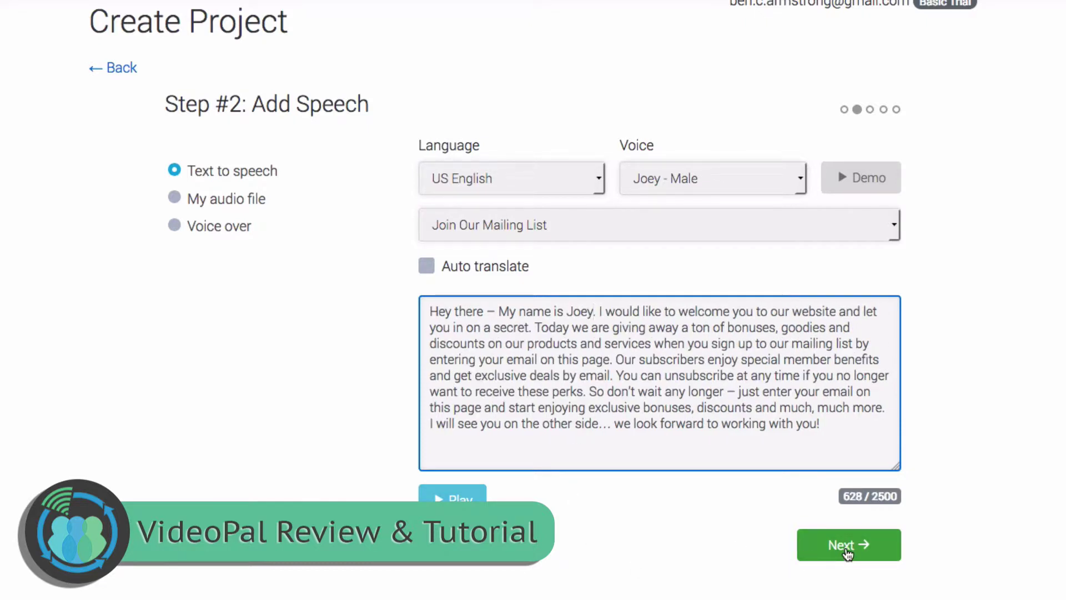
{"action": "left_click", "coordinate": [808, 555]}
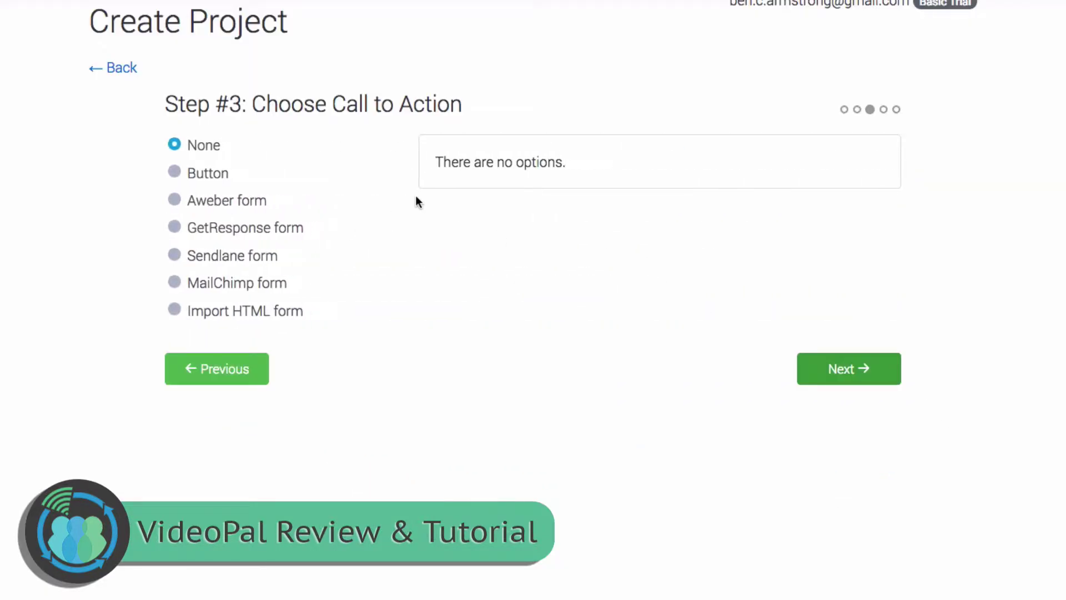
Make the call to action a button coloured blue
{"action": "left_click", "coordinate": [174, 177]}
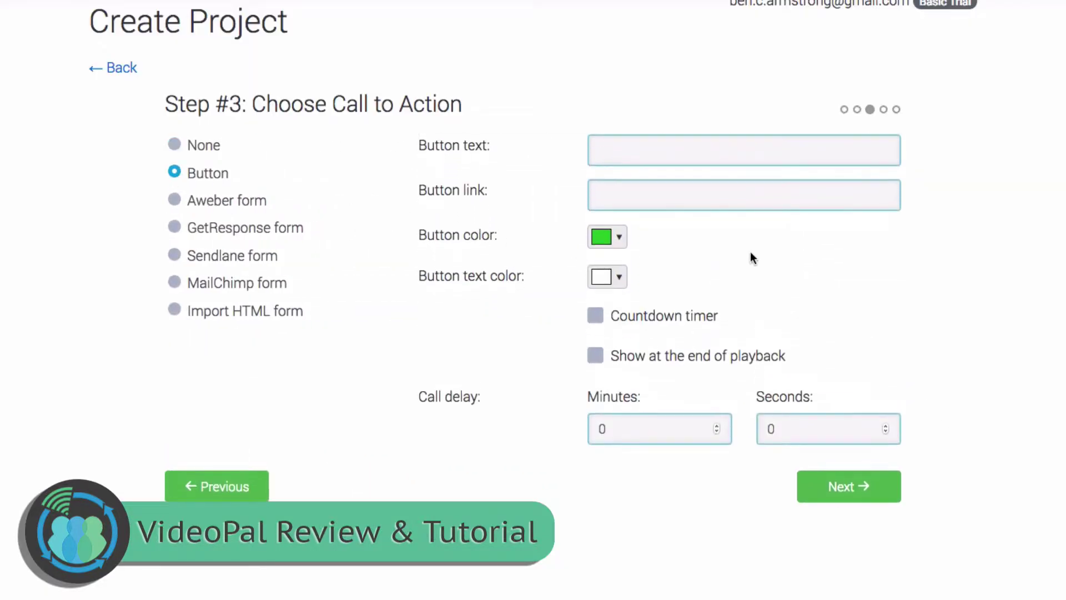
{"action": "left_click", "coordinate": [619, 238]}
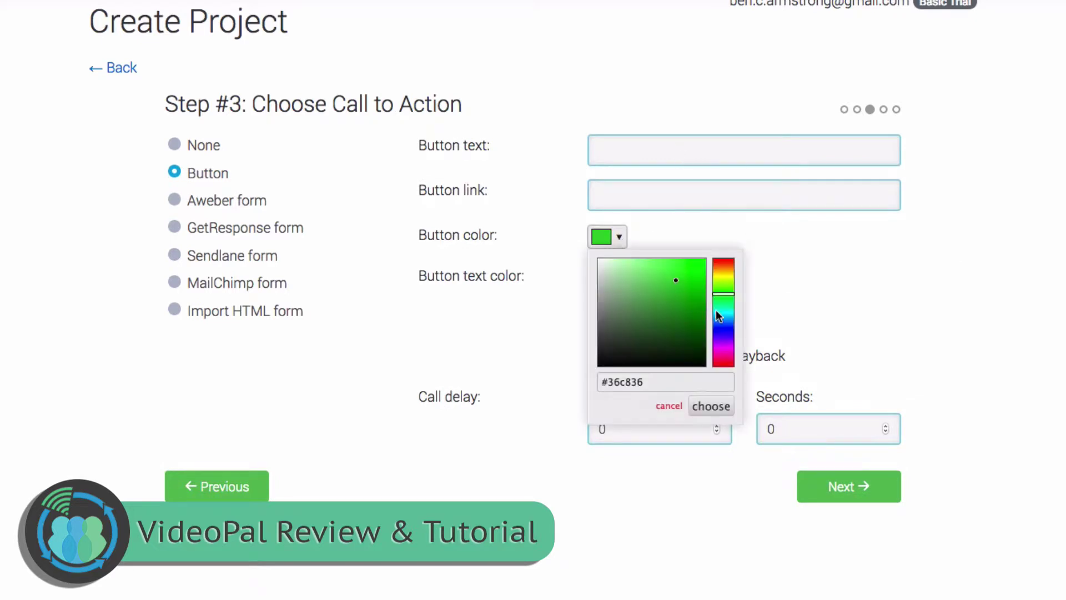
{"action": "left_click", "coordinate": [723, 320]}
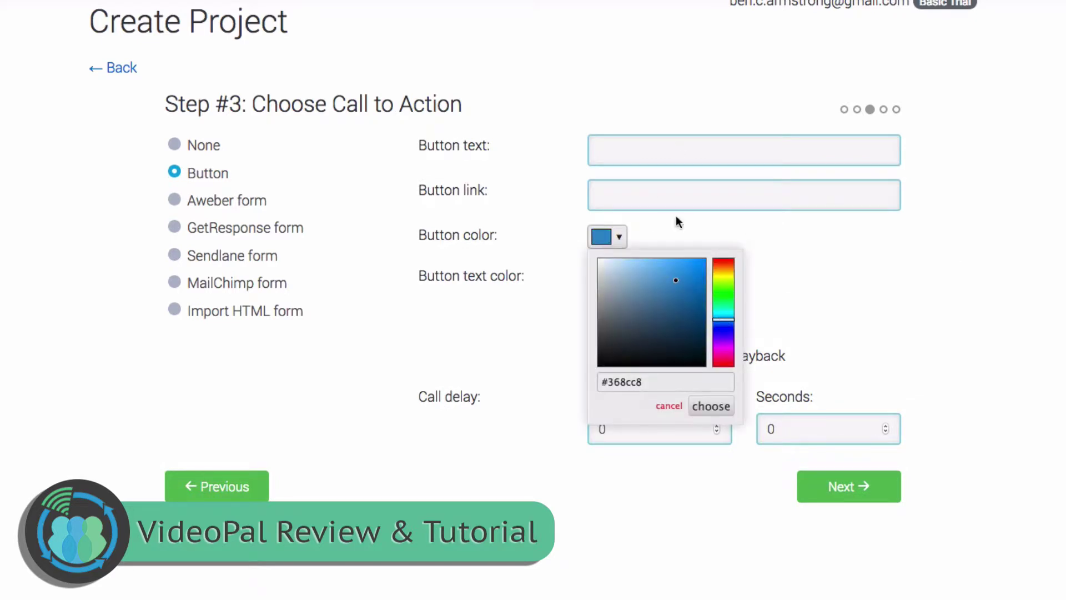
{"action": "left_click", "coordinate": [808, 225]}
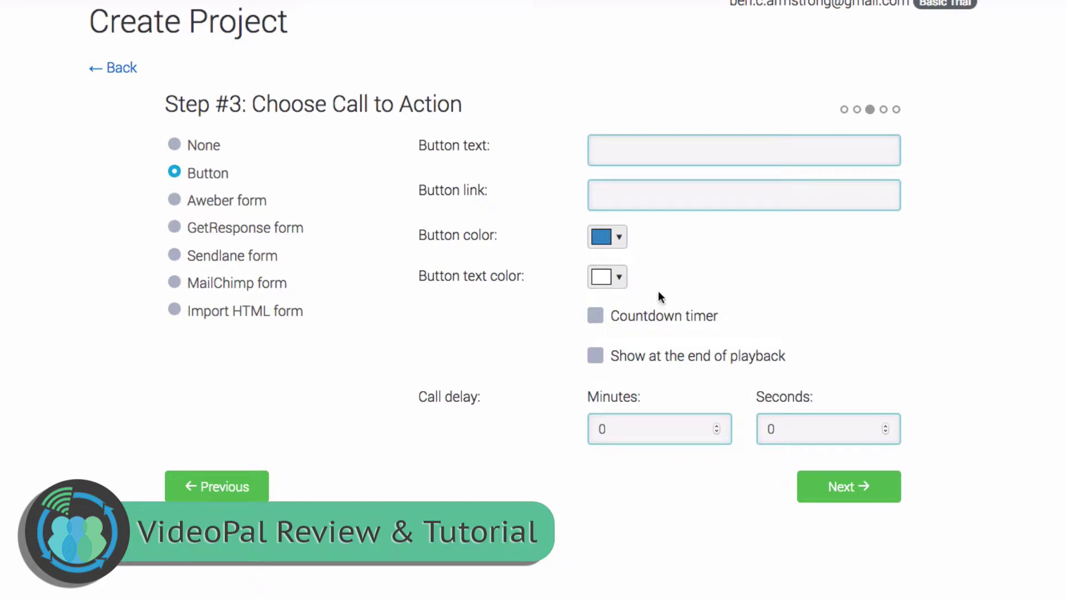
{"action": "left_click", "coordinate": [657, 144]}
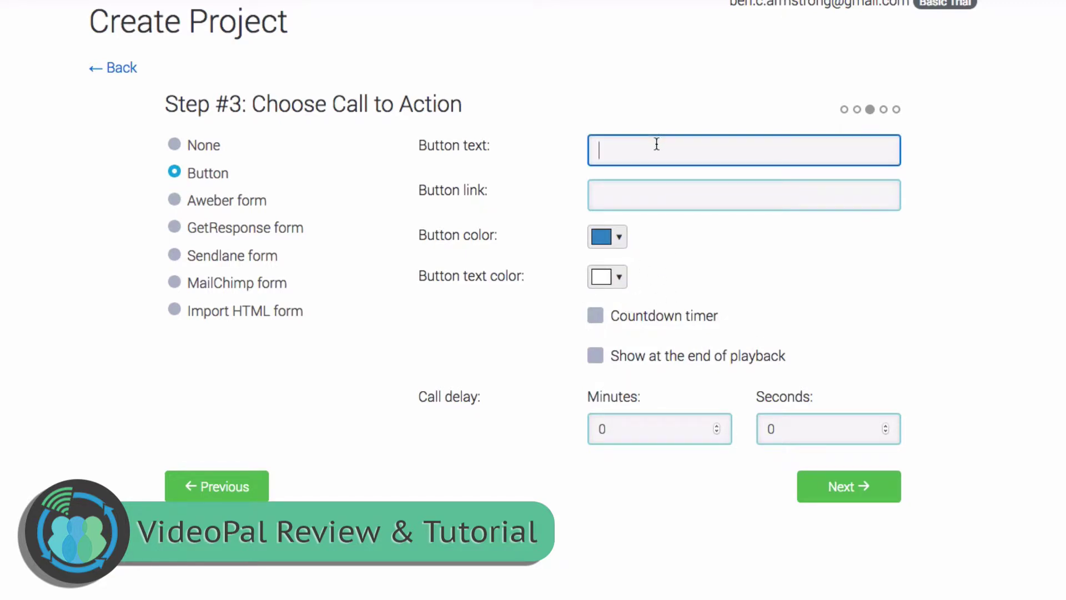
{"action": "type", "text": "Join mail"}
{"action": "key", "text": "BackSpace"}
{"action": "key", "text": "BackSpace"}
{"action": "key", "text": "BackSpace"}
{"action": "key", "text": "BackSpace"}
{"action": "key", "text": "BackSpace"}
{"action": "type", "text": "Mailing List Now"}
{"action": "key", "text": "Tab"}
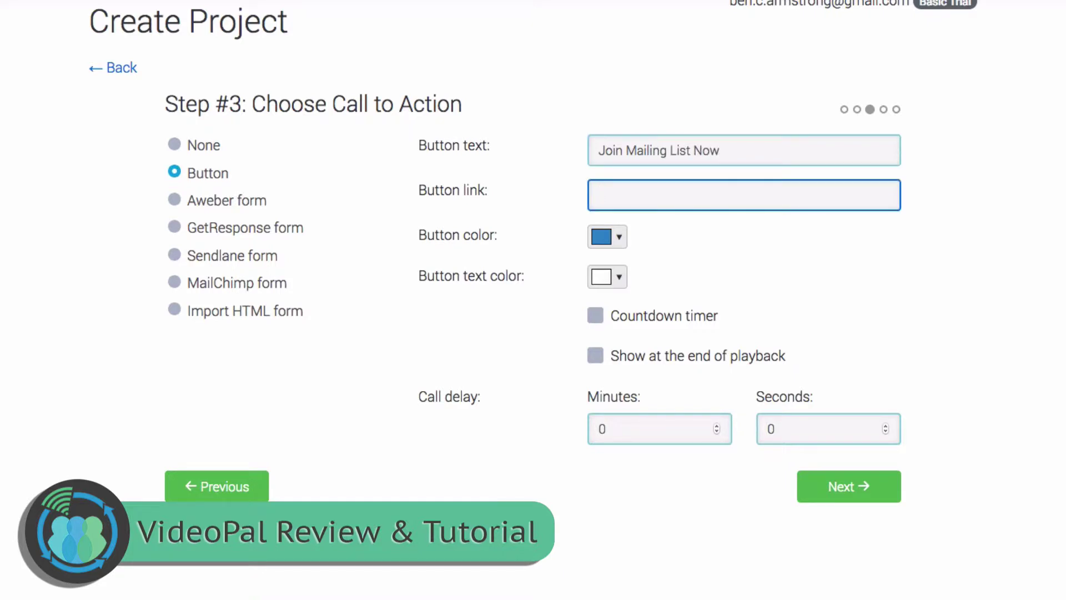
{"action": "type", "text": "www.MailingList.com"}
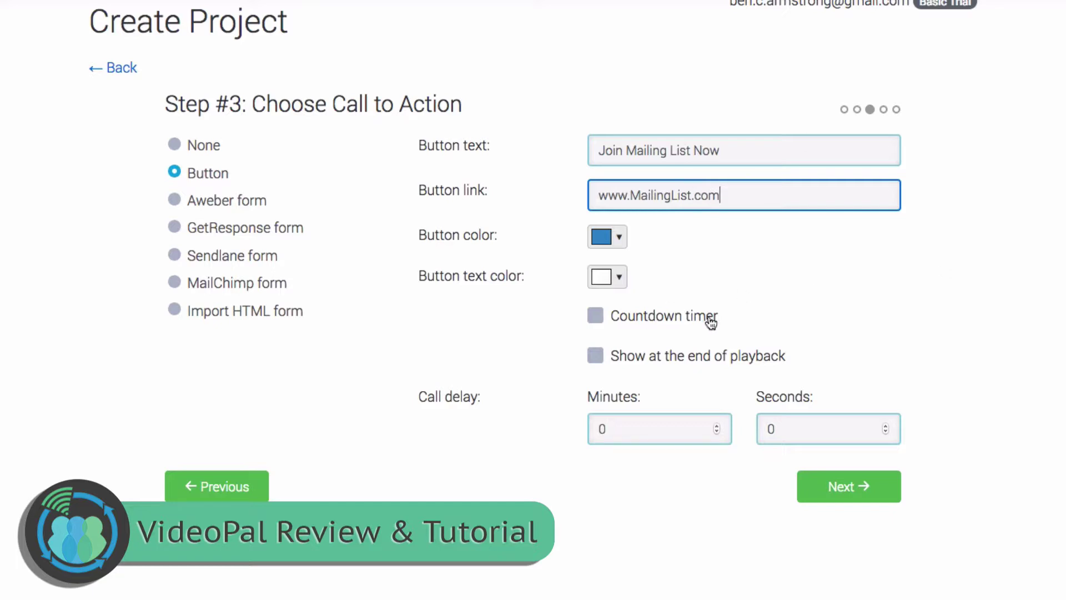
Leave the countdown timer off and proceed to Step #4: Playback Options
{"action": "left_click", "coordinate": [596, 317]}
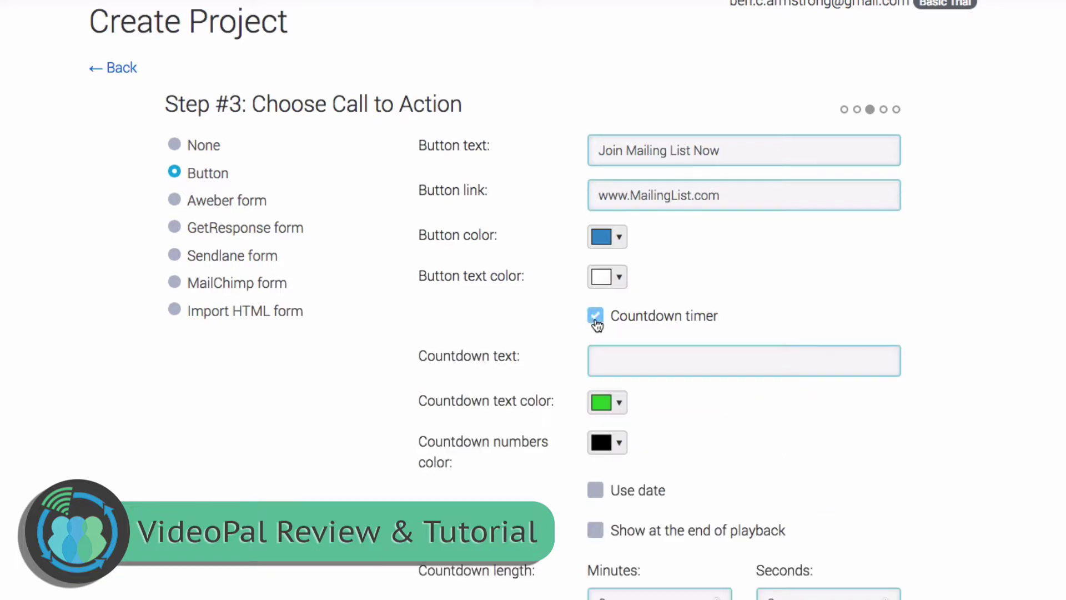
{"action": "left_click", "coordinate": [596, 318]}
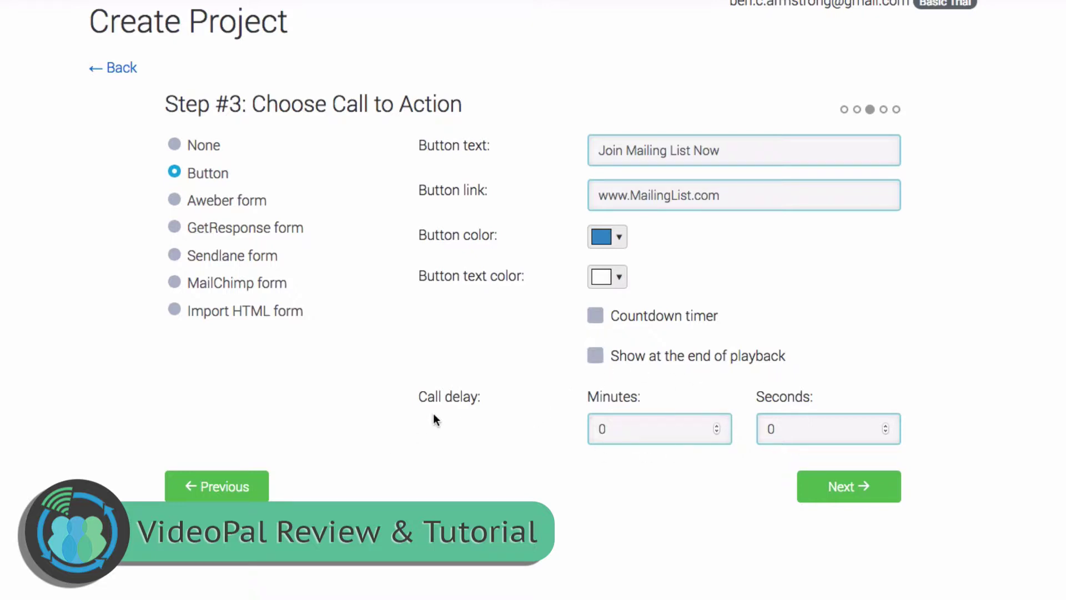
{"action": "left_click", "coordinate": [864, 489]}
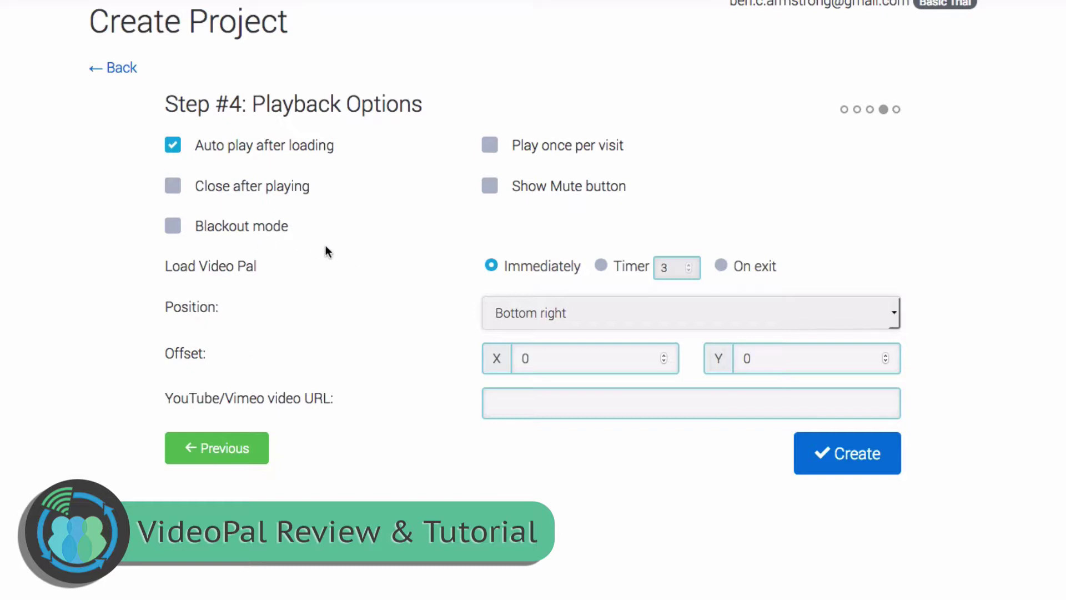
Keep the avatar position on Bottom right and create the VideoPal project
{"action": "left_click", "coordinate": [894, 318]}
{"action": "left_click", "coordinate": [895, 318]}
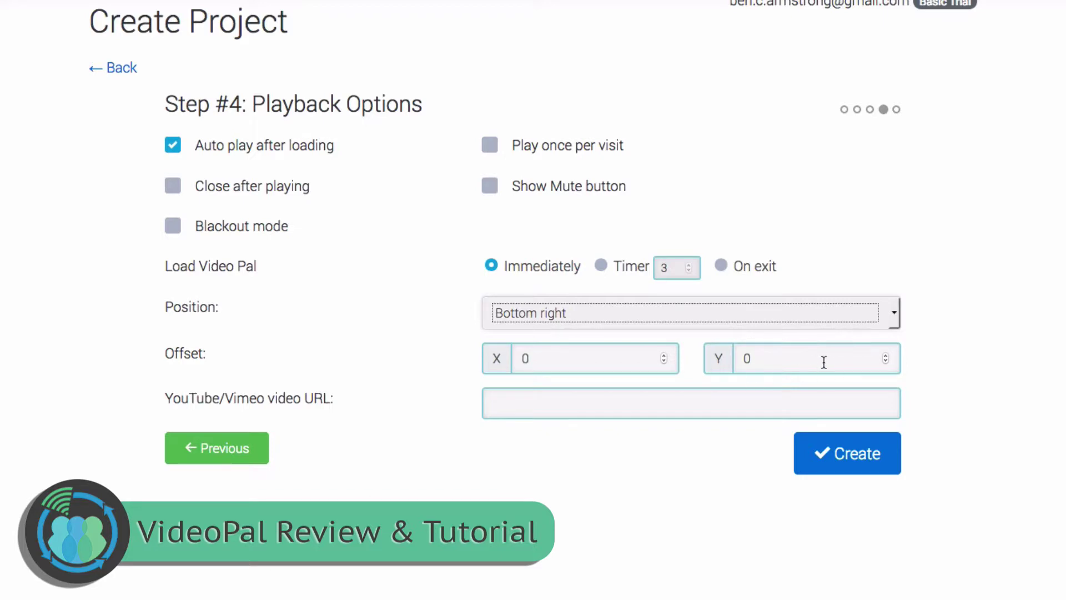
{"action": "left_click", "coordinate": [846, 464]}
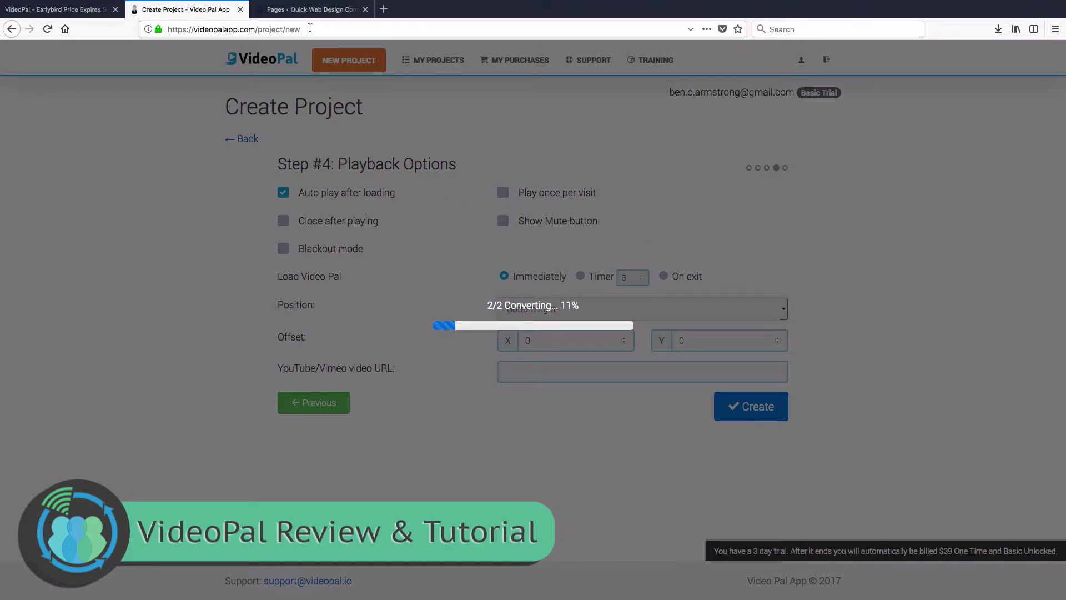
After the conversion finishes, switch to the WordPress Pages list
{"action": "left_click", "coordinate": [314, 10]}
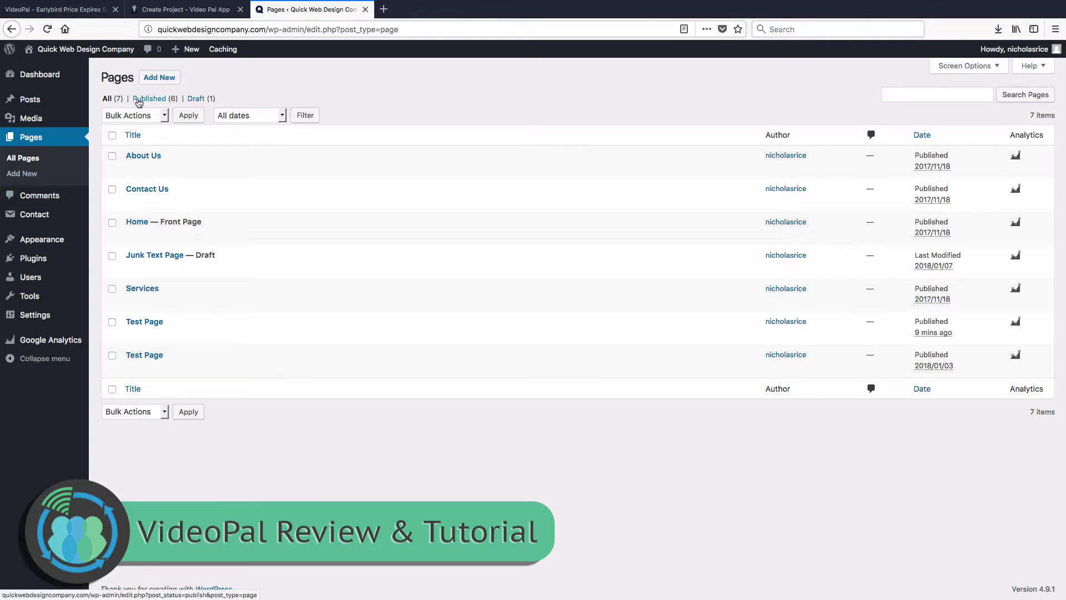
Add a page 'VideoPal Demo' with the mailing-list invitation ending 'Thanks for visiting!', in Text view
{"action": "left_click", "coordinate": [159, 78]}
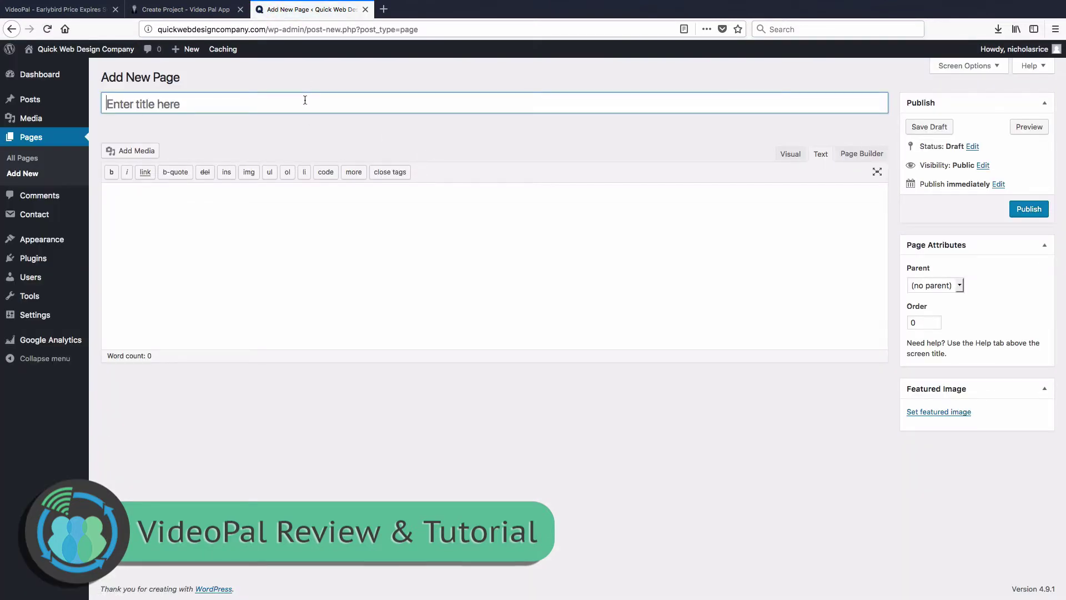
{"action": "type", "text": "VideoPal Dem"}
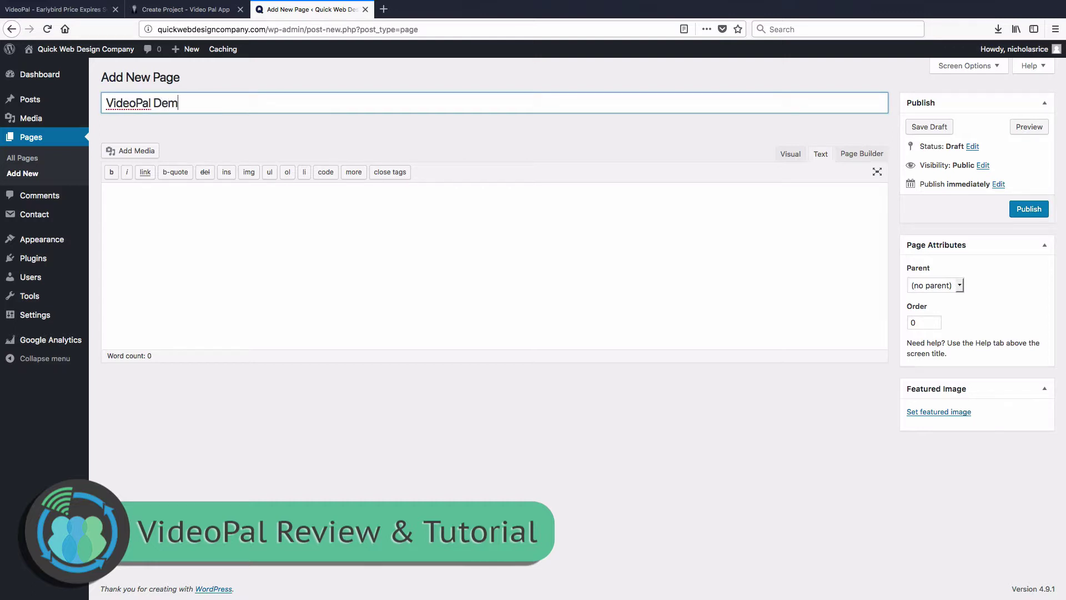
{"action": "type", "text": "o"}
{"action": "left_click", "coordinate": [795, 160]}
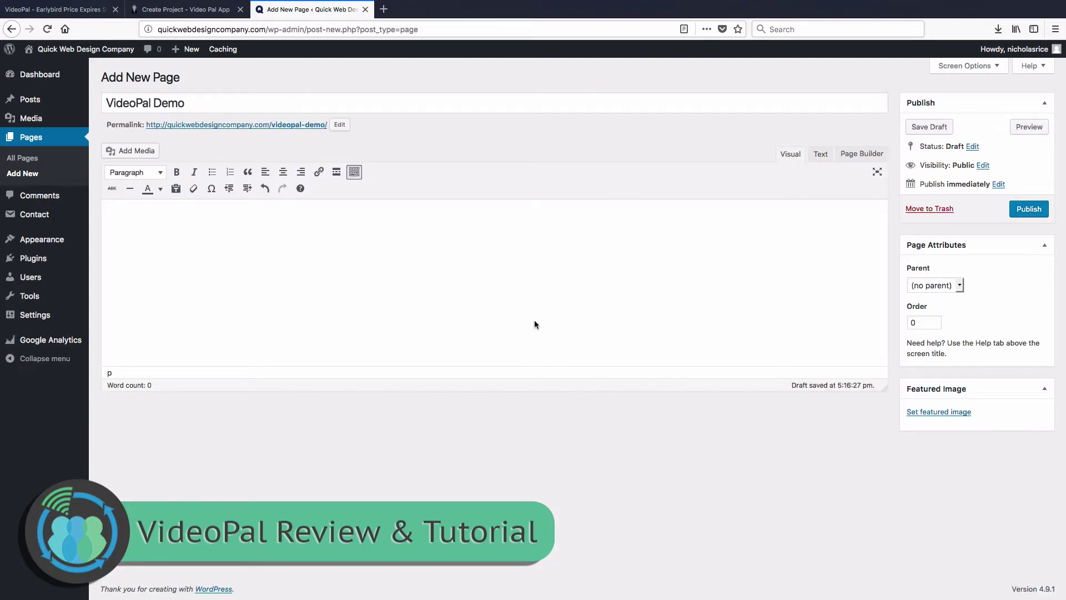
{"action": "type", "text": "Join our Mailing List below by clicking J"}
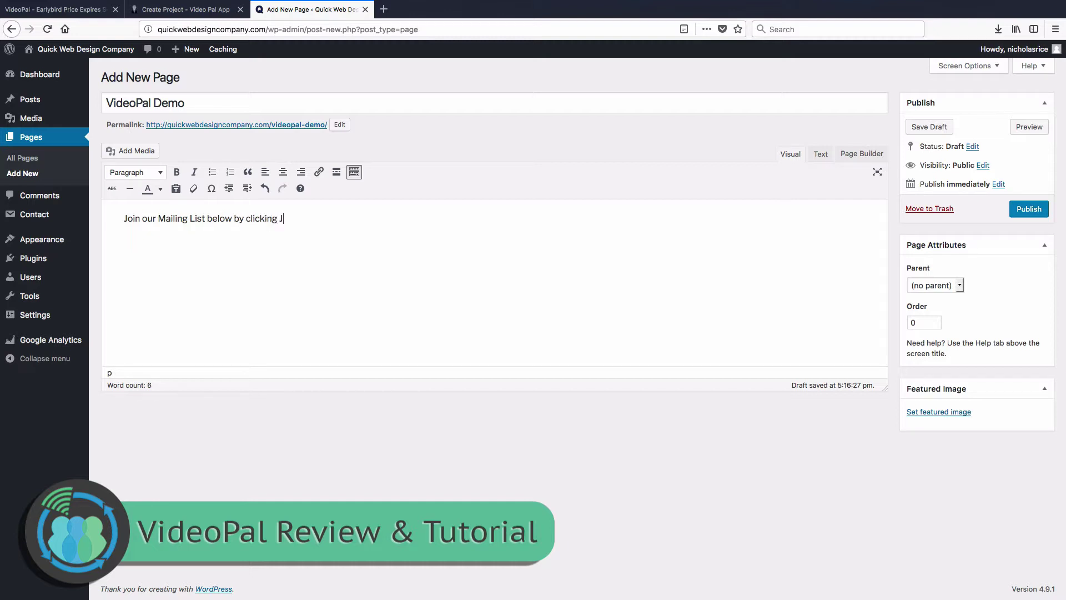
{"action": "type", "text": "oin Mailing List Now. Thanks for visiting."}
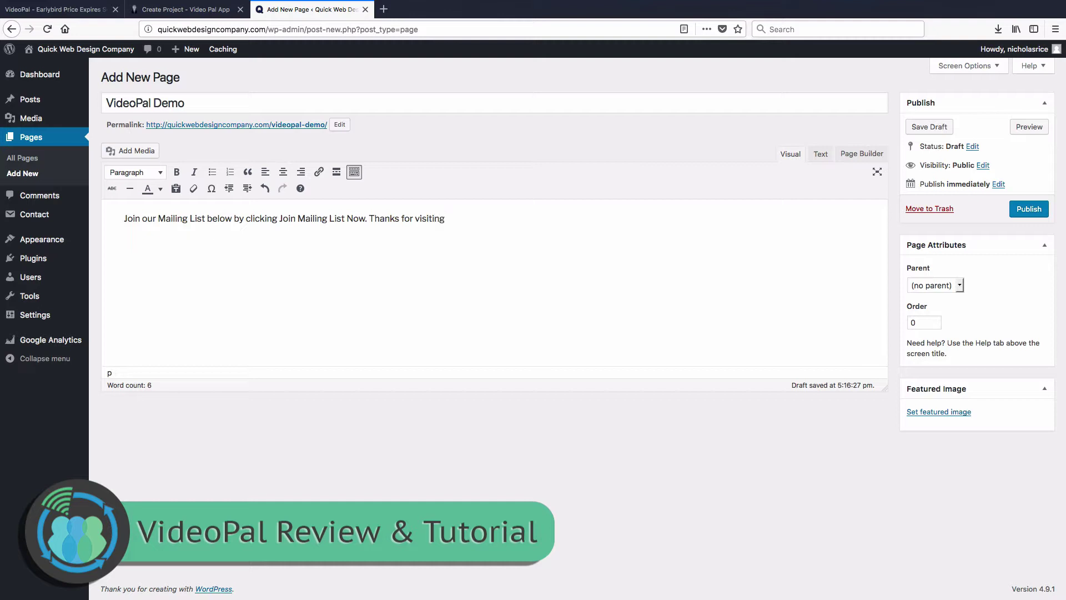
{"action": "key", "text": "BackSpace"}
{"action": "type", "text": "!"}
{"action": "left_click", "coordinate": [820, 160]}
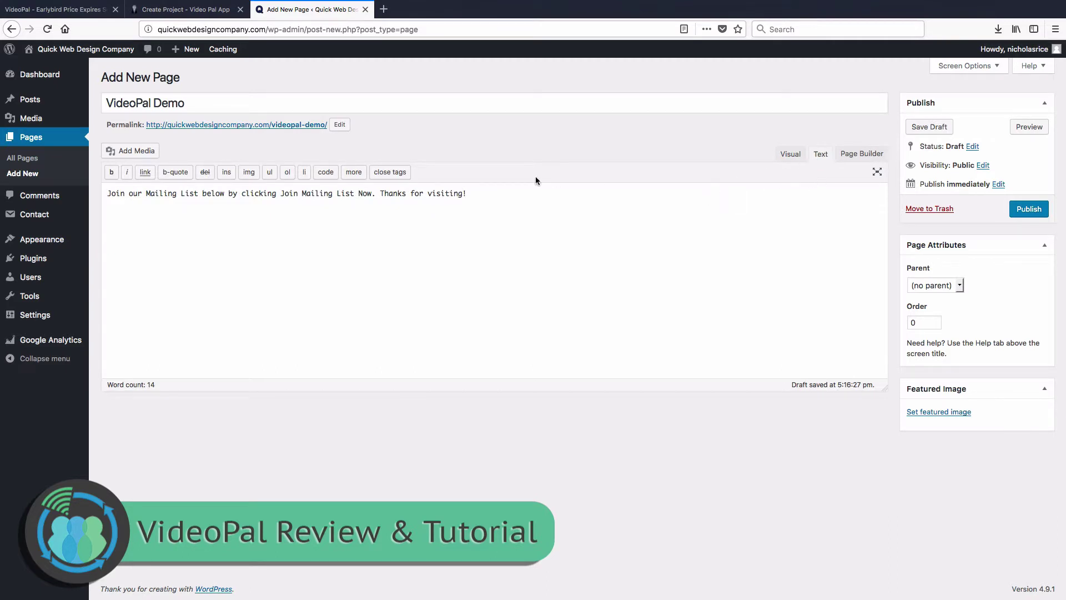
Name the VideoPal project 'VideoPal Demo'
{"action": "left_click", "coordinate": [220, 11]}
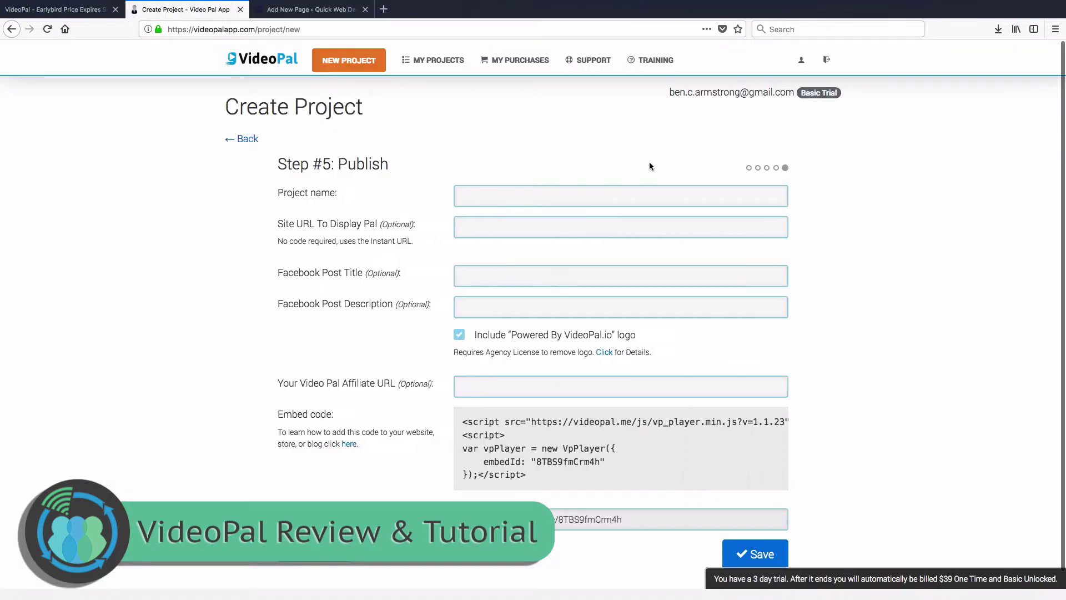
{"action": "left_click", "coordinate": [522, 189]}
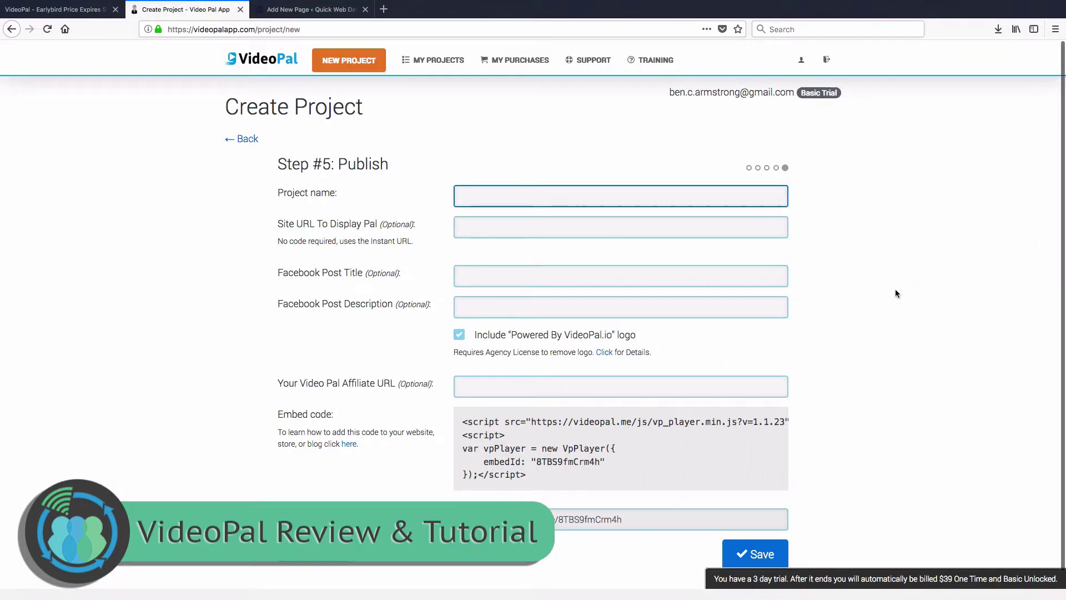
{"action": "type", "text": "VideoPal Ce"}
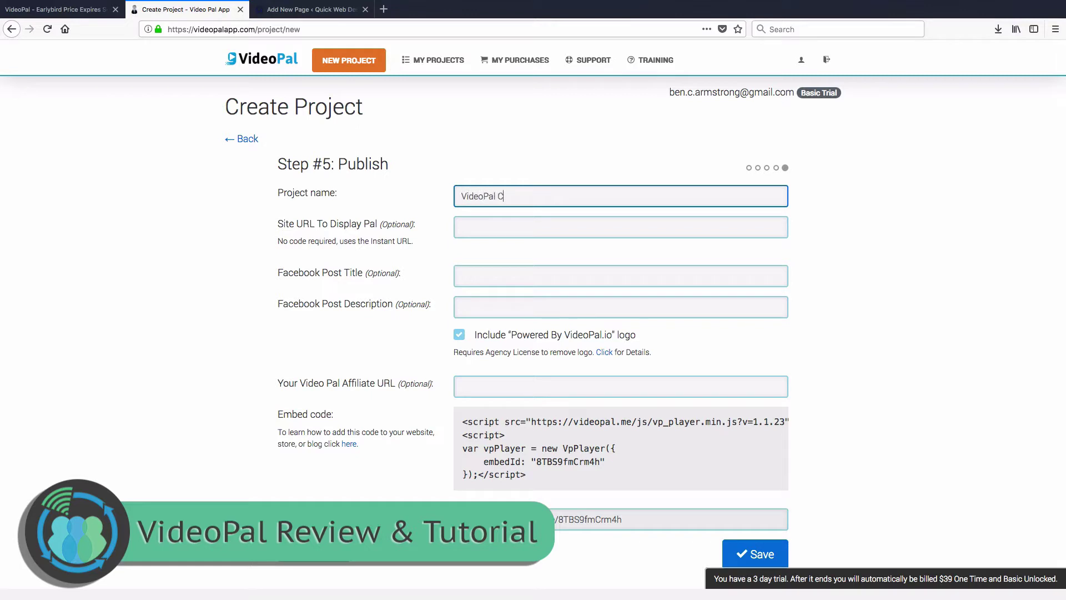
{"action": "key", "text": "BackSpace"}
{"action": "key", "text": "BackSpace"}
{"action": "key", "text": "BackSpace"}
{"action": "key", "text": "BackSpace"}
{"action": "key", "text": "BackSpace"}
{"action": "type", "text": "Demo"}
Select and copy the whole VideoPal embed code snippet
{"action": "scroll", "coordinate": [682, 311], "scroll_direction": "down", "scroll_amount": 1}
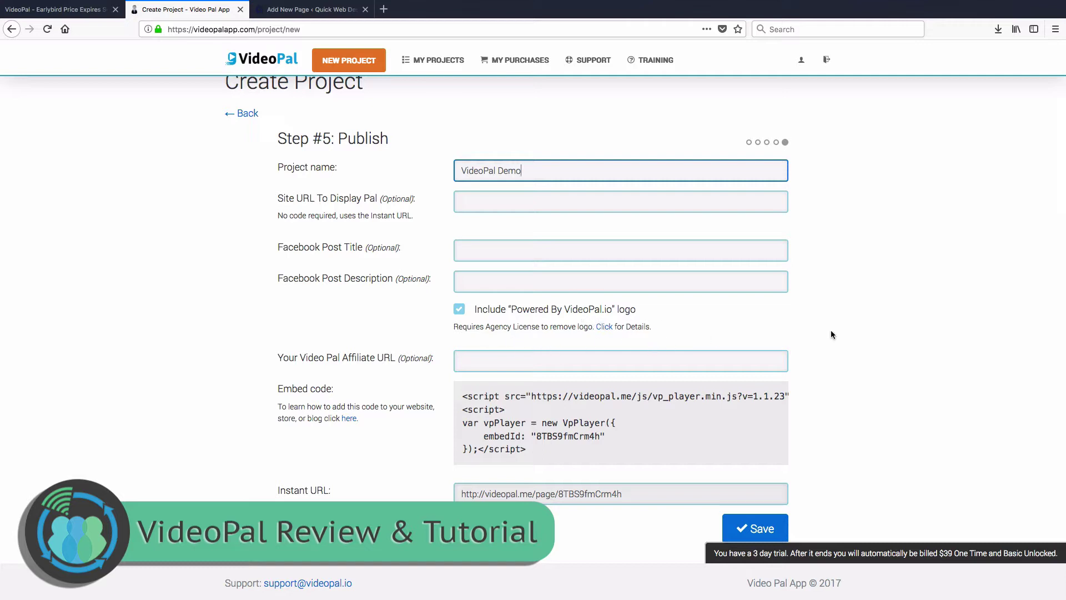
{"action": "scroll", "coordinate": [831, 334], "scroll_direction": "down", "scroll_amount": 1}
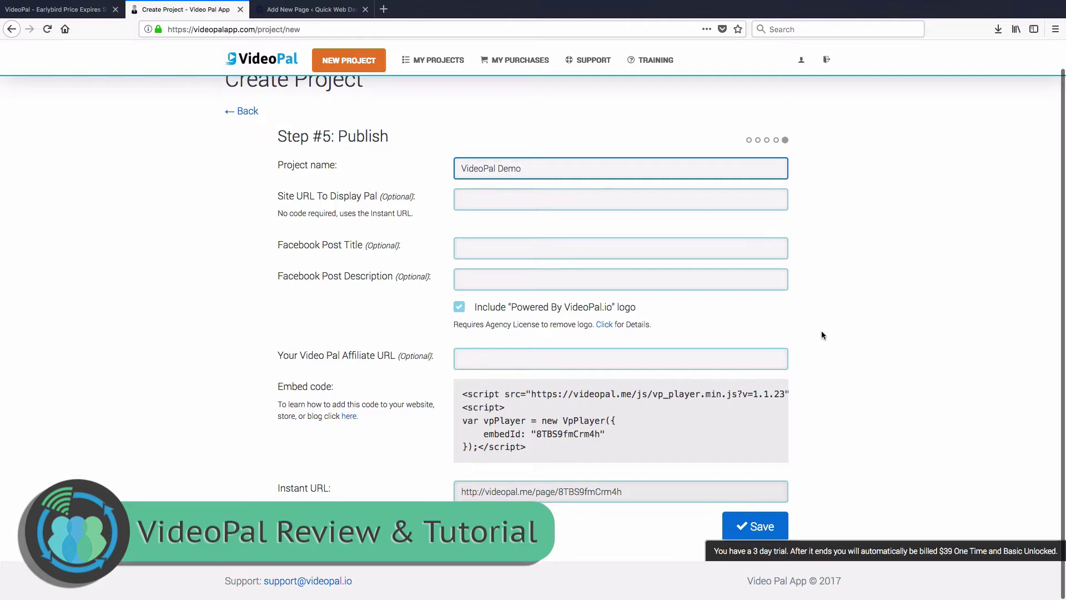
{"action": "left_click", "coordinate": [577, 432]}
{"action": "key", "text": "ctrl+a"}
{"action": "left_click", "coordinate": [572, 432]}
{"action": "left_click_drag", "start_coordinate": [527, 450], "coordinate": [455, 395]}
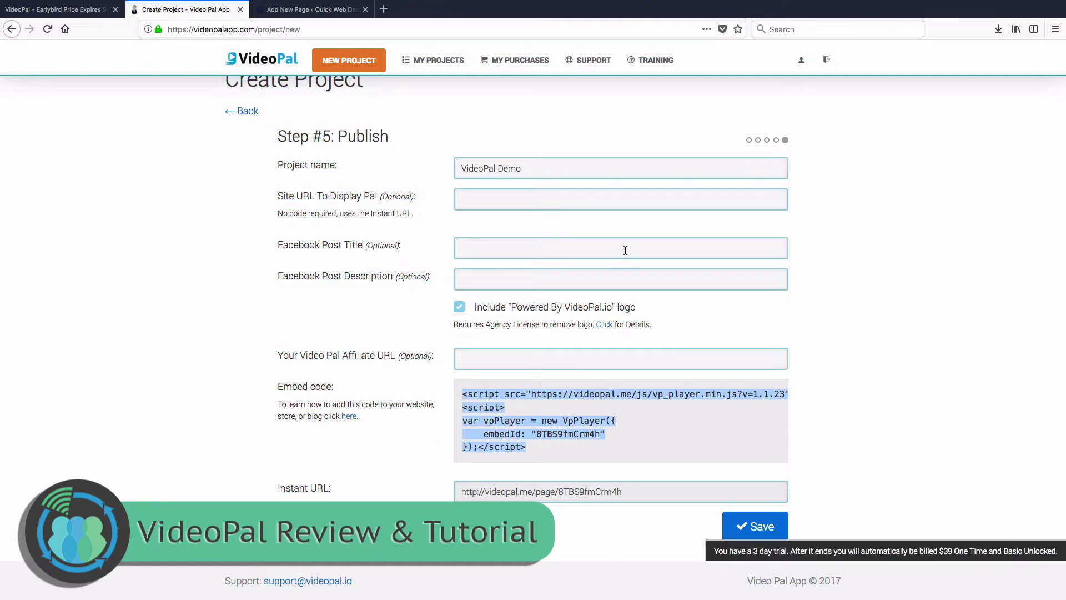
{"action": "left_click", "coordinate": [300, 11]}
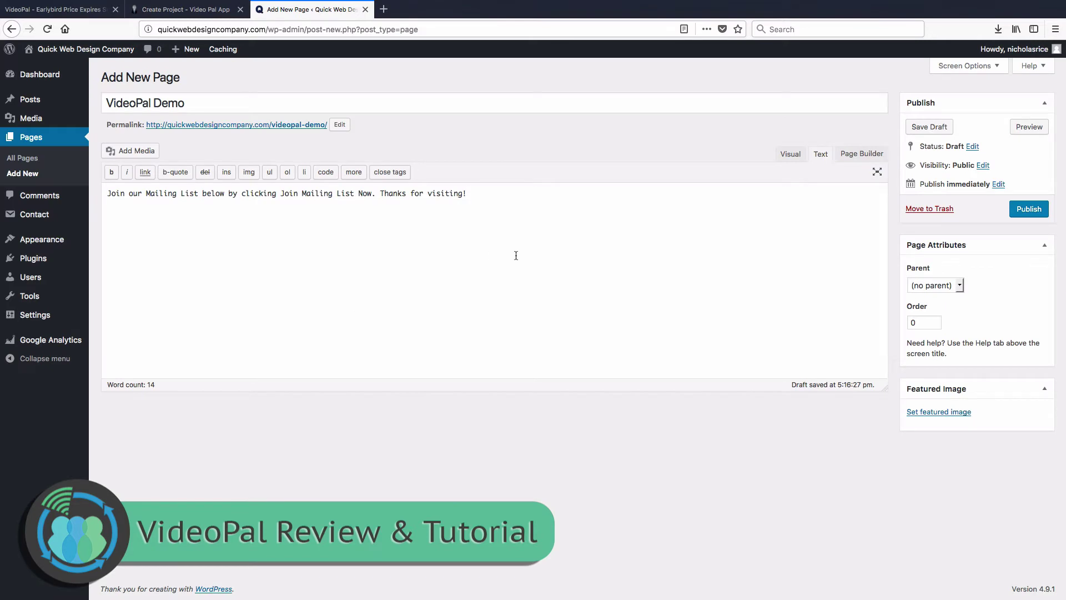
Paste the embed code below the invitation and check it in Visual and Text views
{"action": "type", "text": "<script src=\"https://videopal.me/js/vp_player.min.js?v=1.1.23\" data-cfasync=\"false\"></script> <script> var vpPlayer = new VpPlayer({     embedId: \"8TBS9fmCrm4h\" });</script>"}
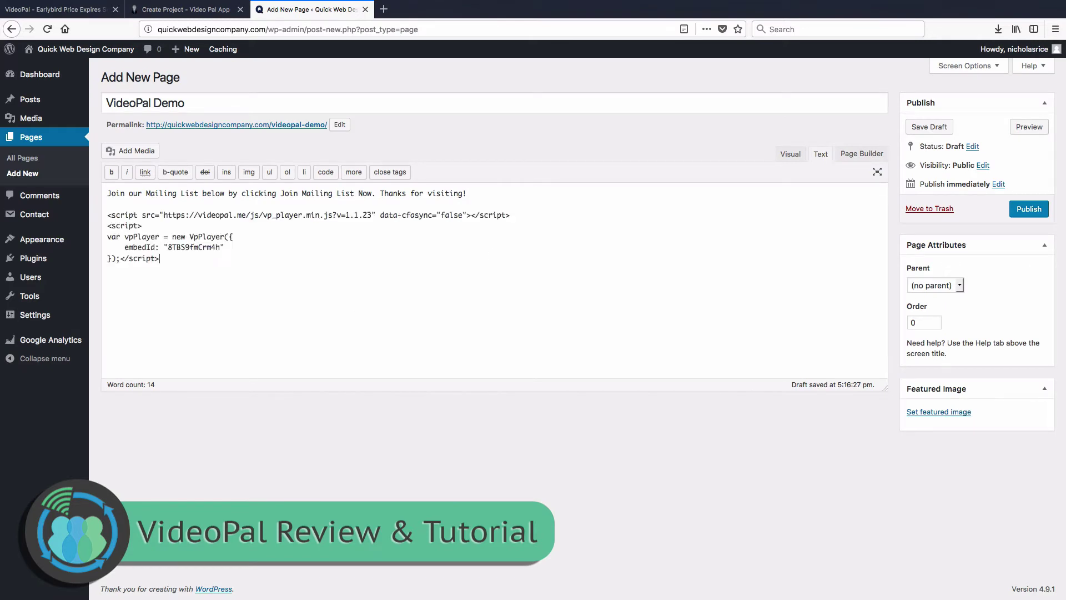
{"action": "left_click", "coordinate": [790, 155]}
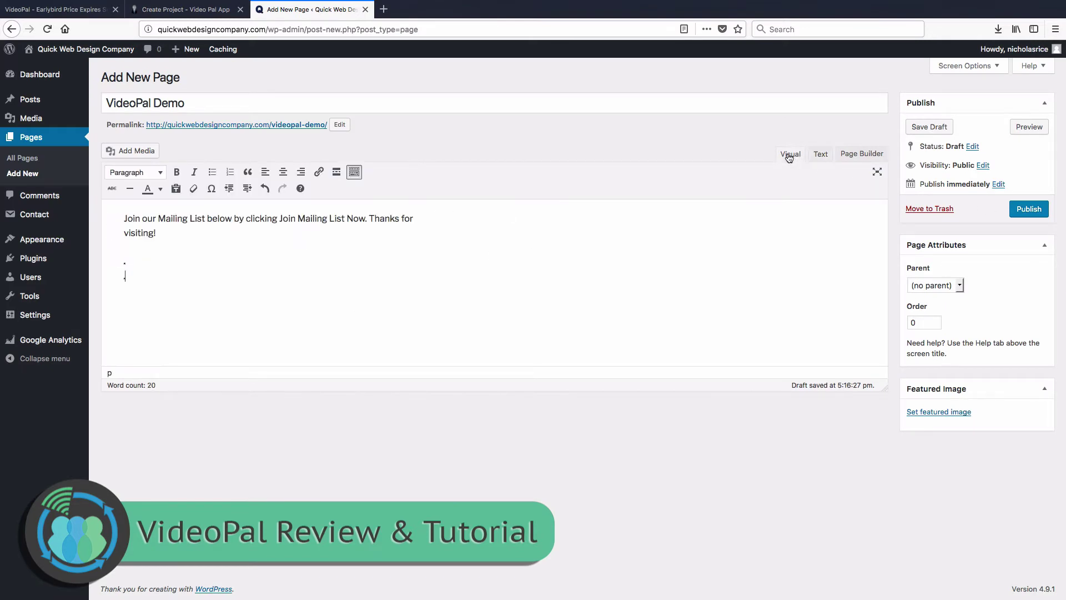
{"action": "left_click", "coordinate": [820, 154]}
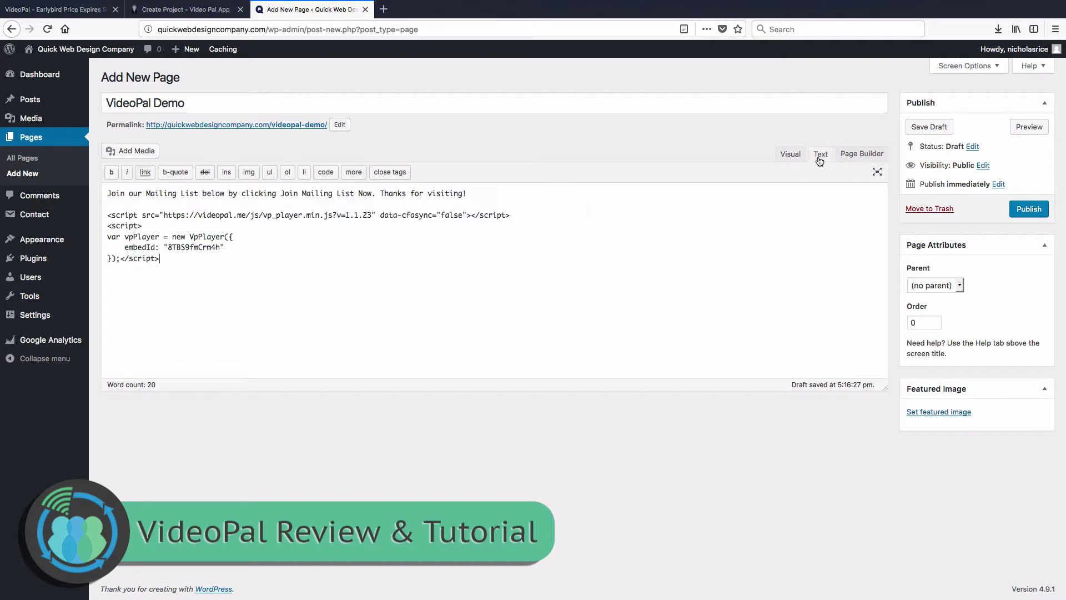
{"action": "left_click", "coordinate": [790, 154]}
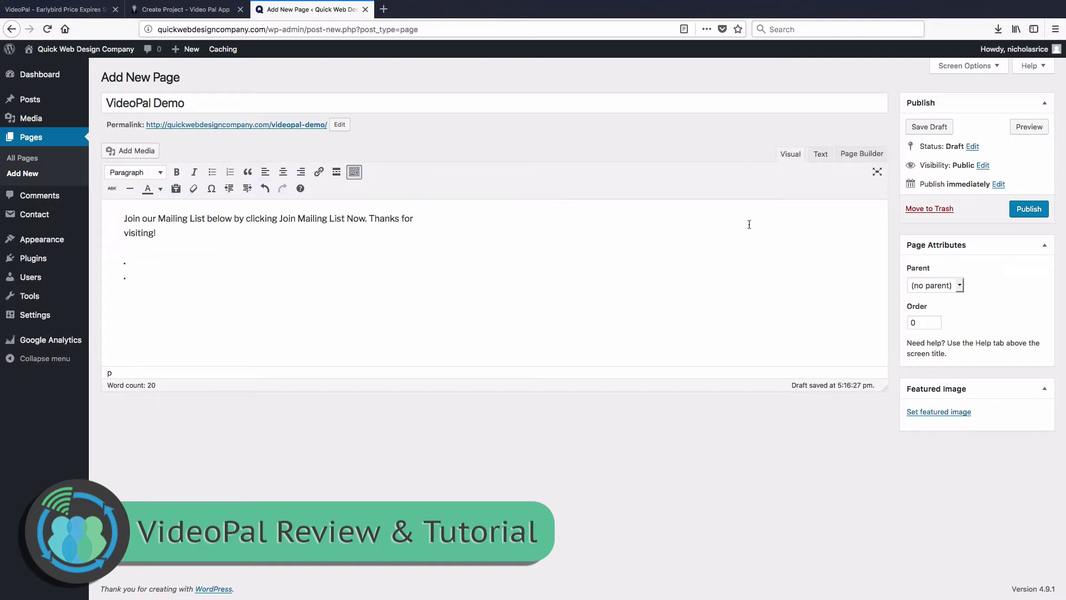
Publish the VideoPal Demo page and view it live in a new tab
{"action": "left_click", "coordinate": [1031, 214]}
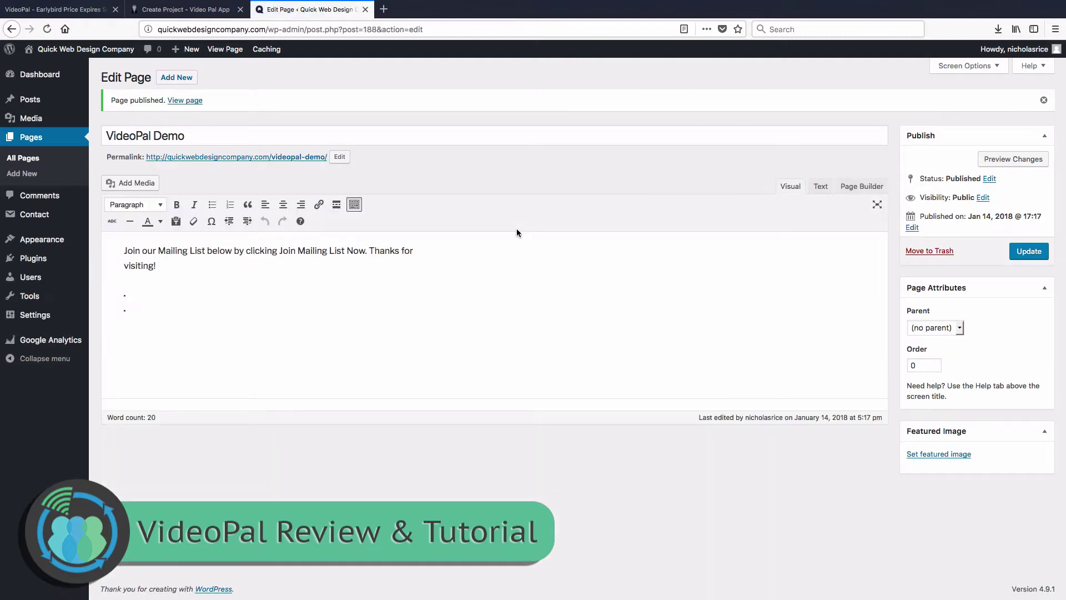
{"action": "left_click", "coordinate": [300, 161], "text": "super"}
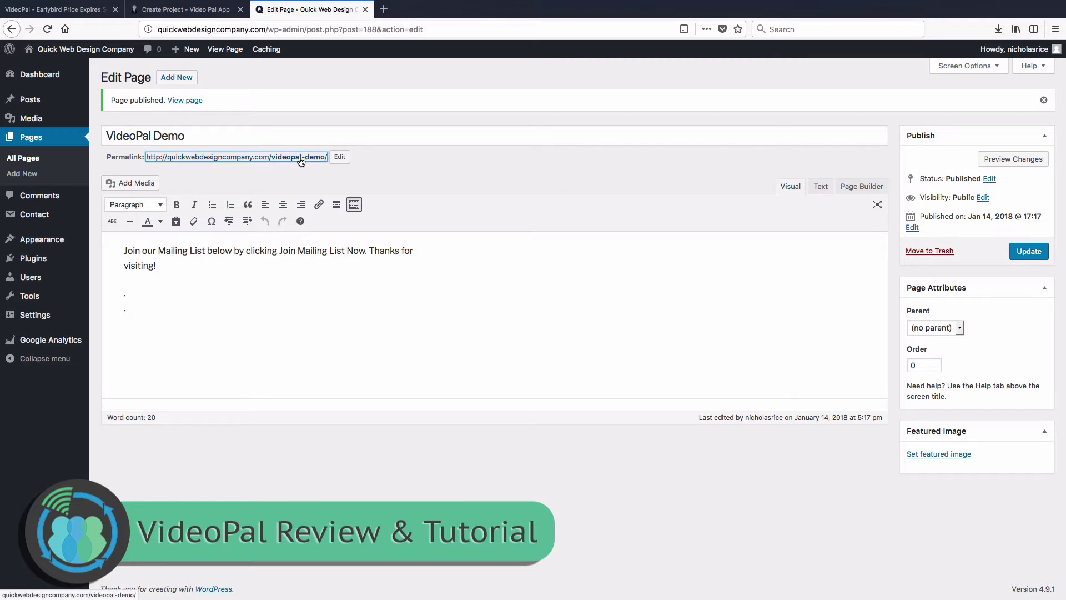
{"action": "left_click", "coordinate": [441, 12]}
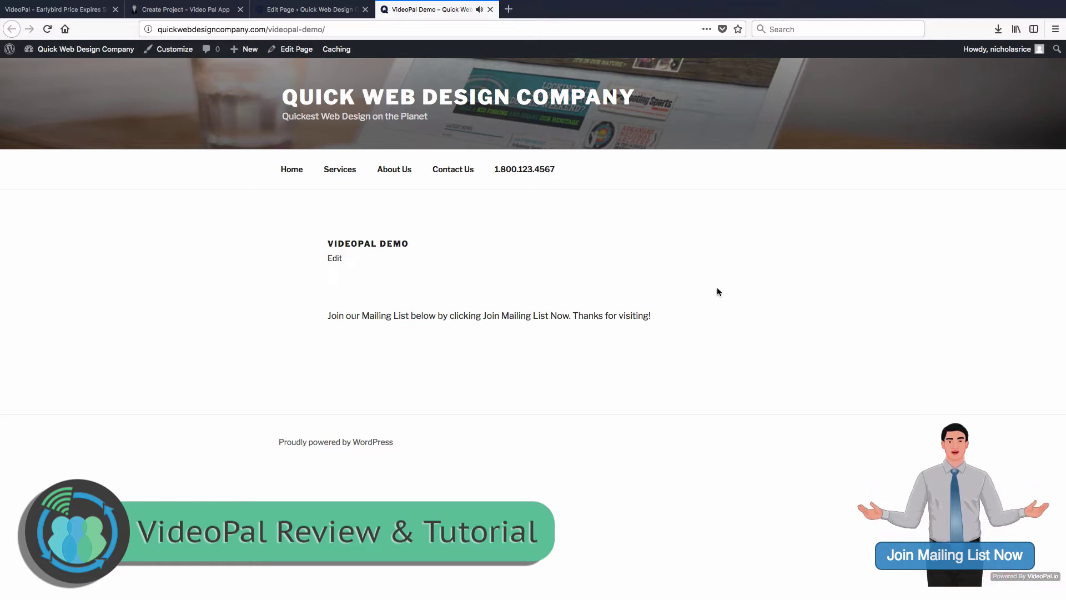
Pause the Businessman avatar's video on the live VideoPal Demo page
{"action": "mouse_move", "coordinate": [954, 551]}
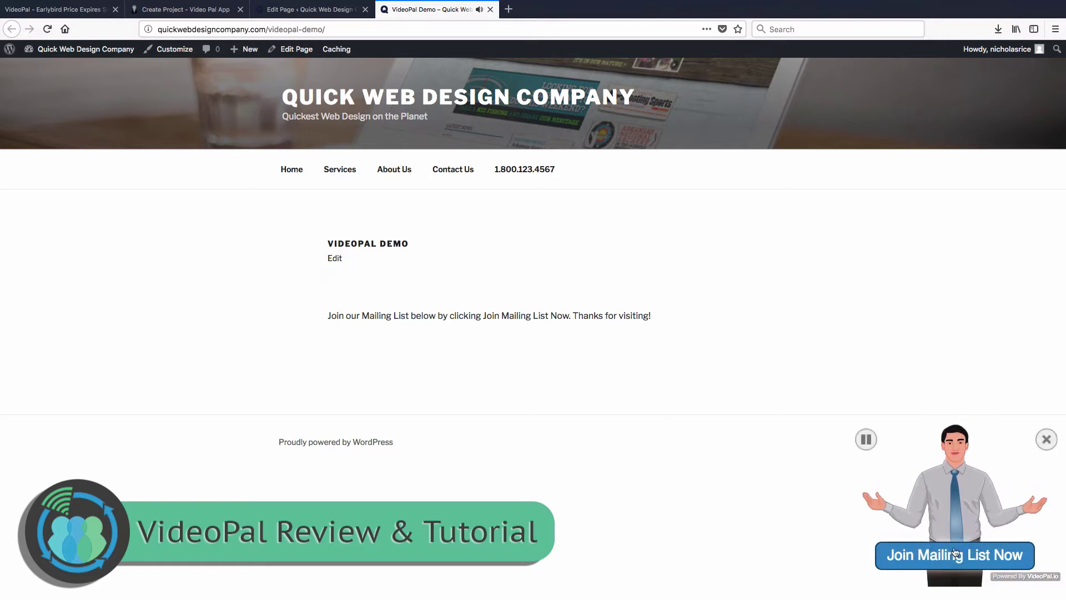
{"action": "left_click", "coordinate": [867, 440]}
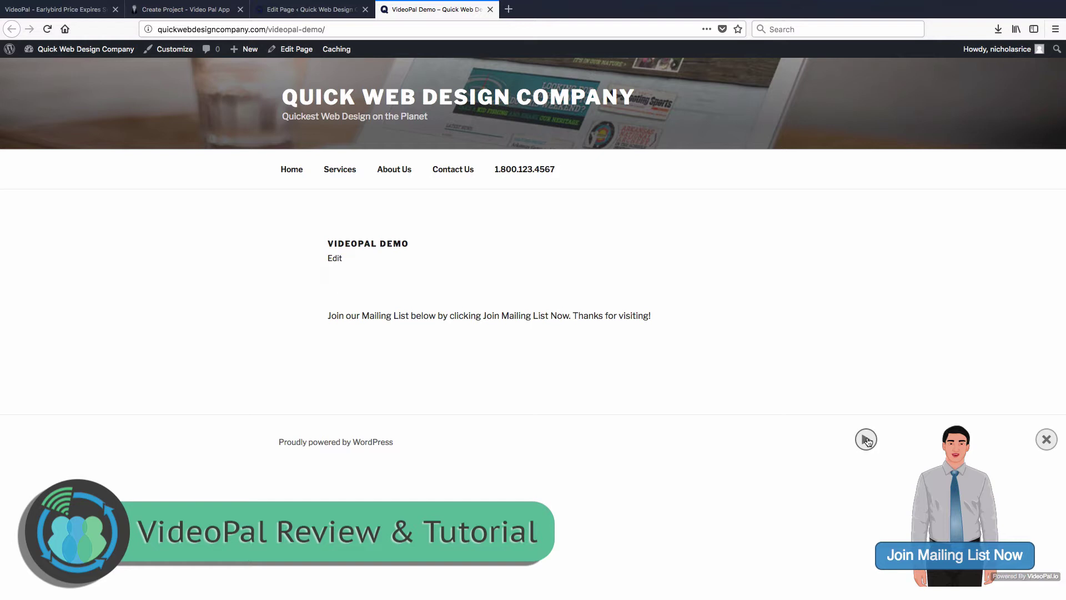
{"action": "left_click", "coordinate": [866, 440]}
{"action": "mouse_move", "coordinate": [965, 476]}
{"action": "mouse_move", "coordinate": [901, 471]}
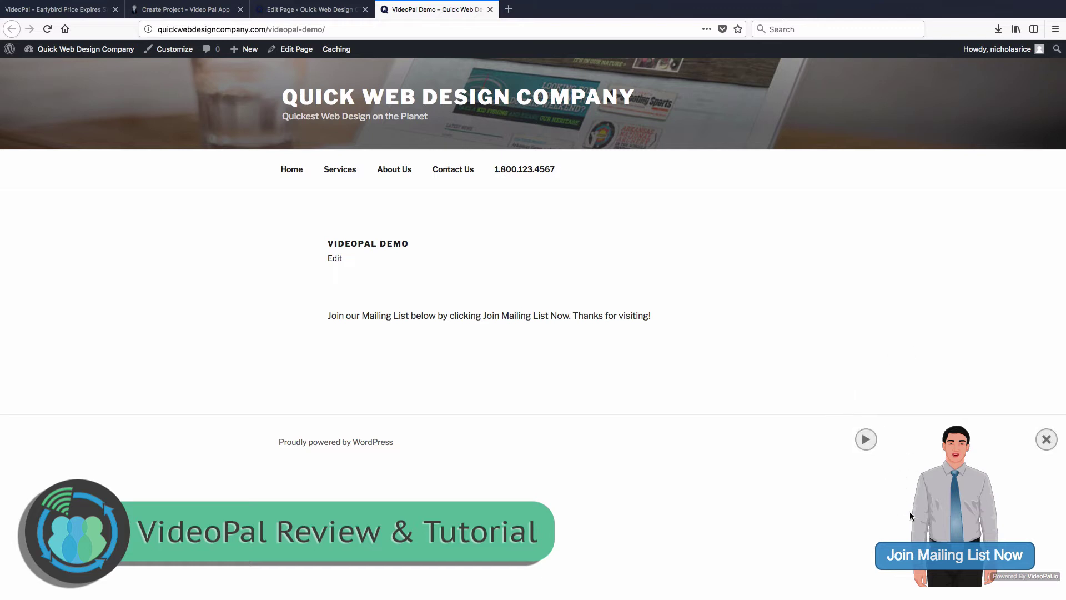